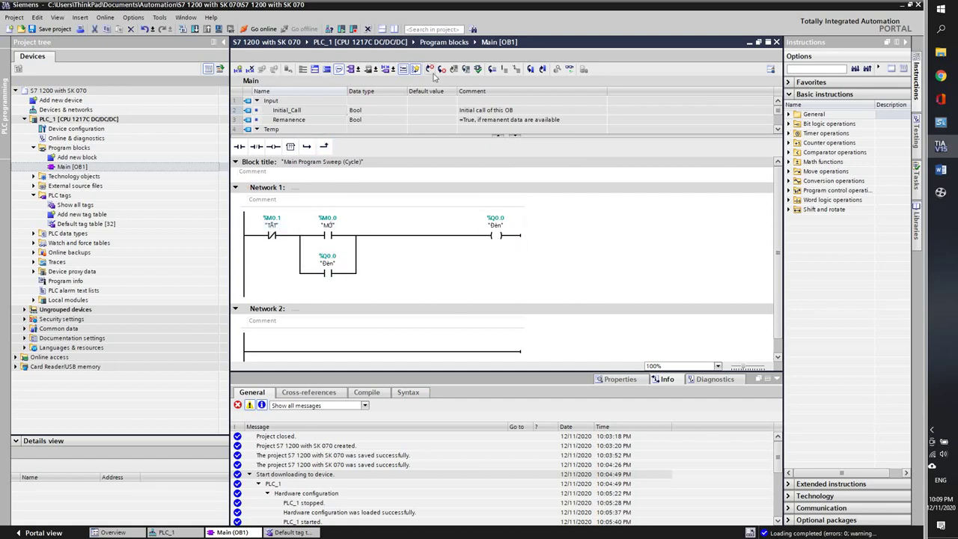
# - Enlarge the ladder editor and zoom Network 1's TẮT/MỞ seal-in rung to 150%
pyautogui.moveTo(256, 146); pyautogui.dragTo(355, 339)
pyautogui.moveTo(370, 371); pyautogui.dragTo(370, 449)
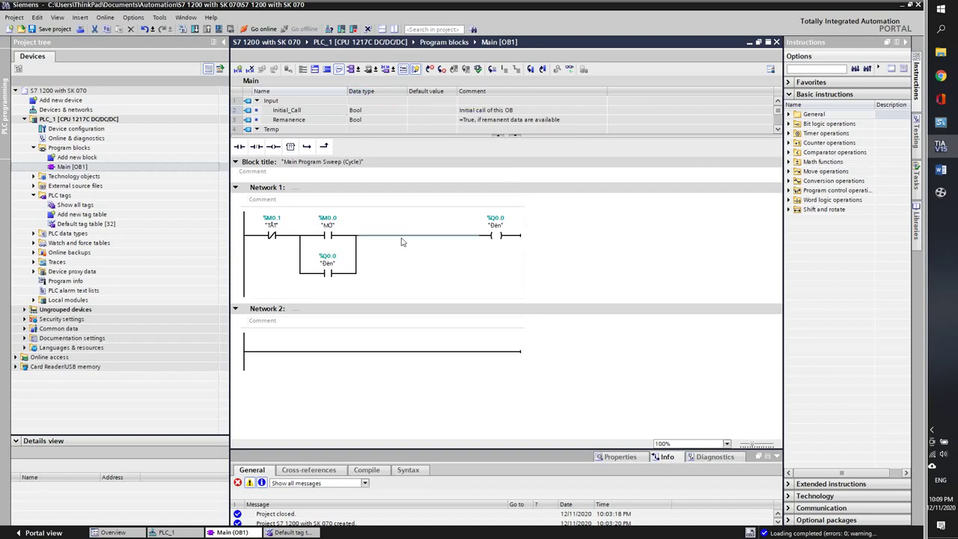
pyautogui.scroll(2, 427, 272)
pyautogui.scroll(2, 430, 269)
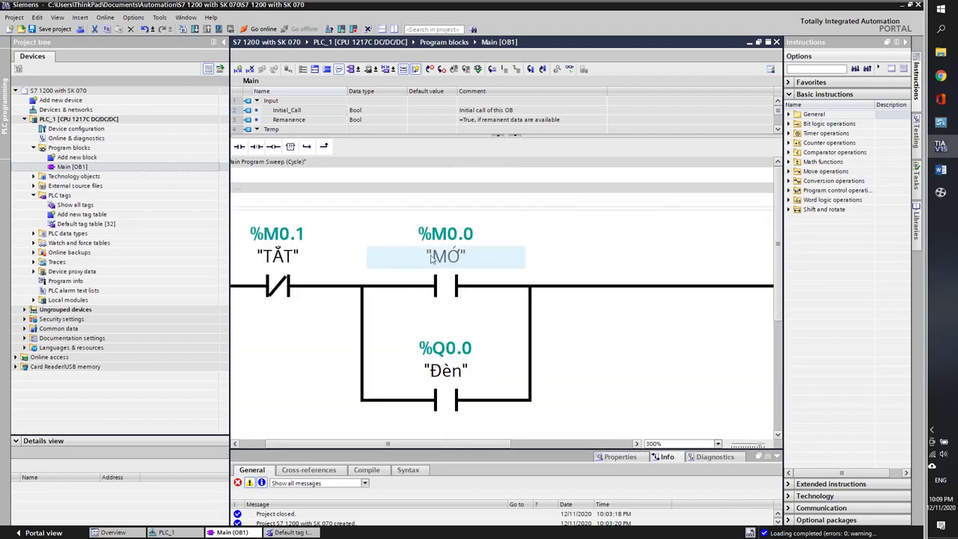
pyautogui.scroll(-2, 434, 265)
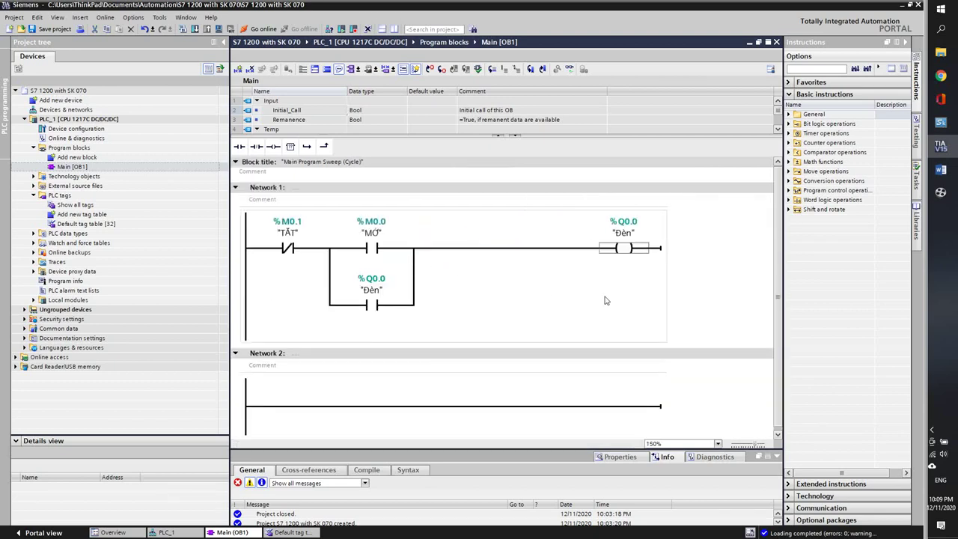
# - Load the latching program onto PLC_1, monitor the rung online, then go offline and minimize TIA Portal
pyautogui.click(194, 29)
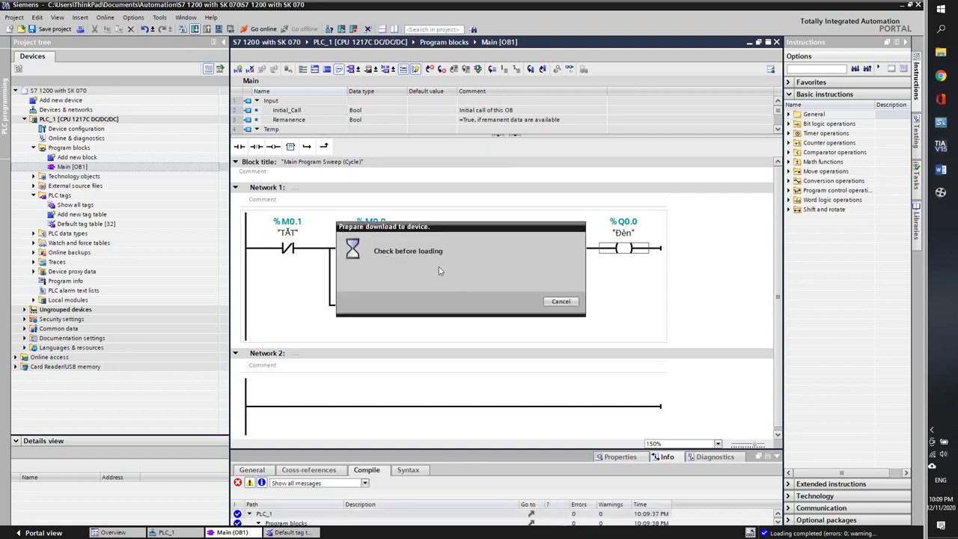
pyautogui.click(579, 372)
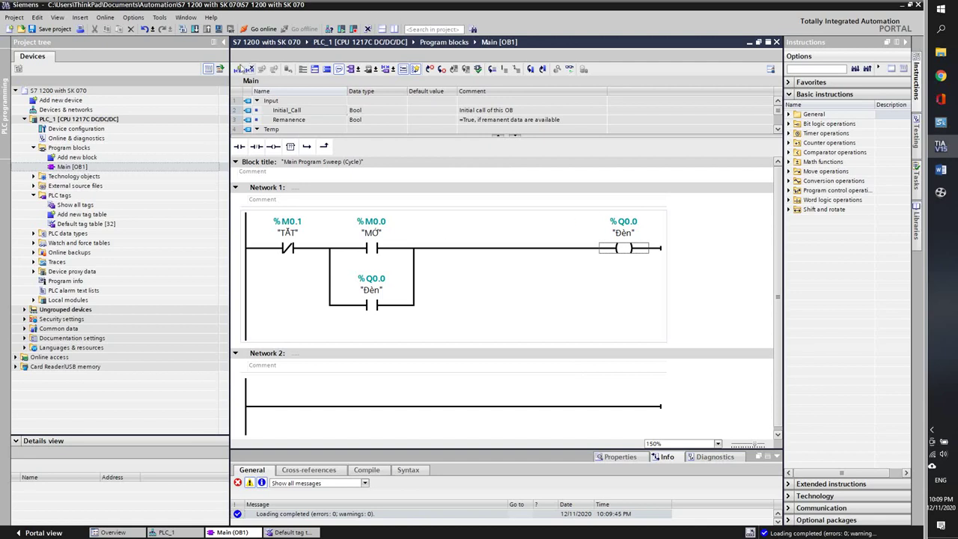
pyautogui.click(258, 28)
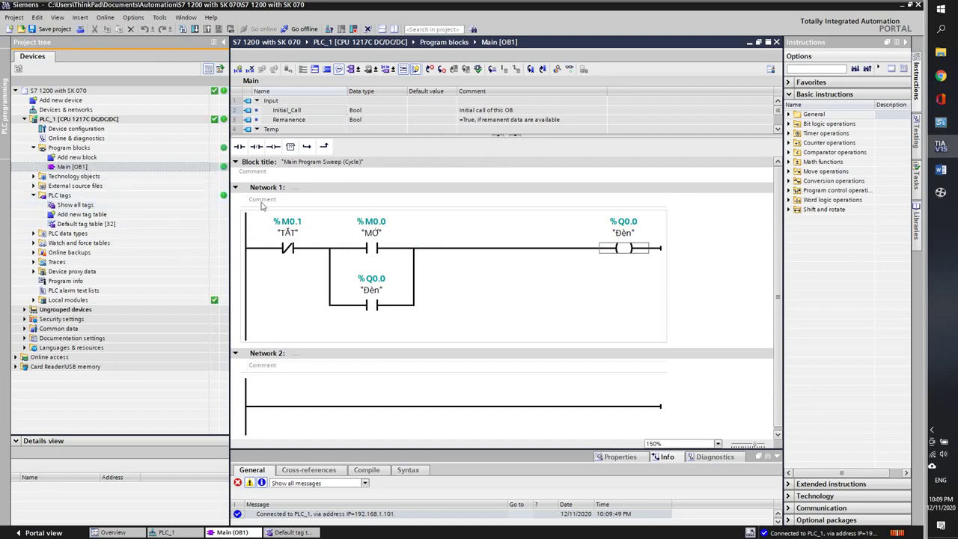
pyautogui.click(569, 69)
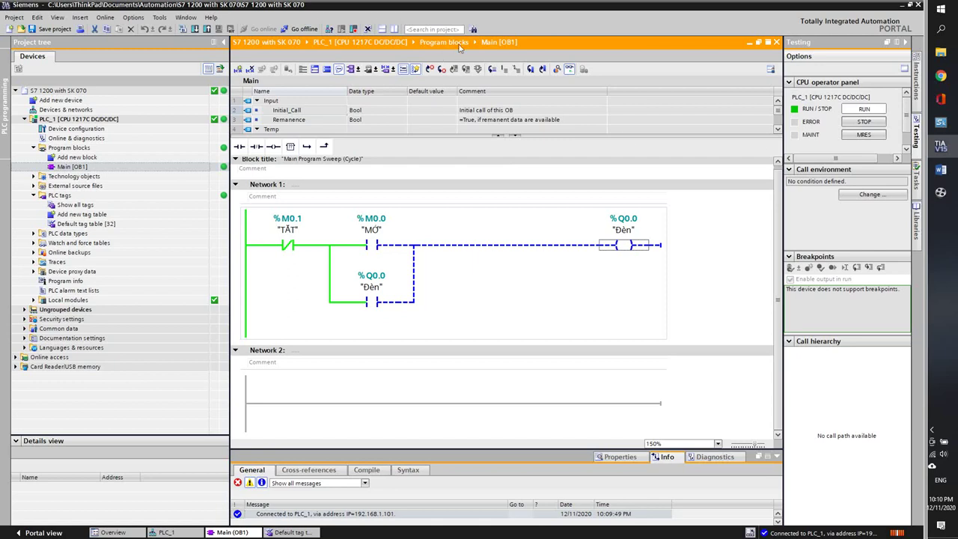
pyautogui.click(303, 29)
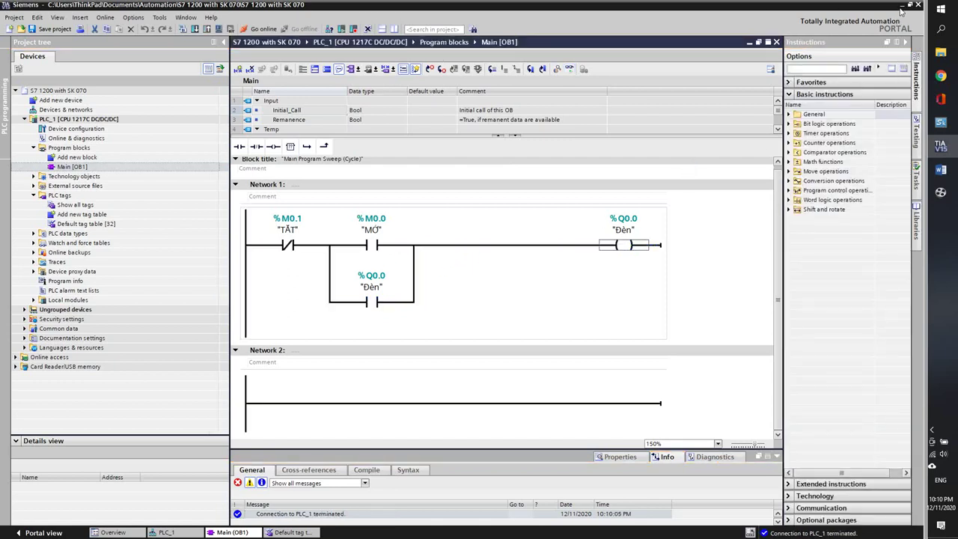
pyautogui.click(900, 6)
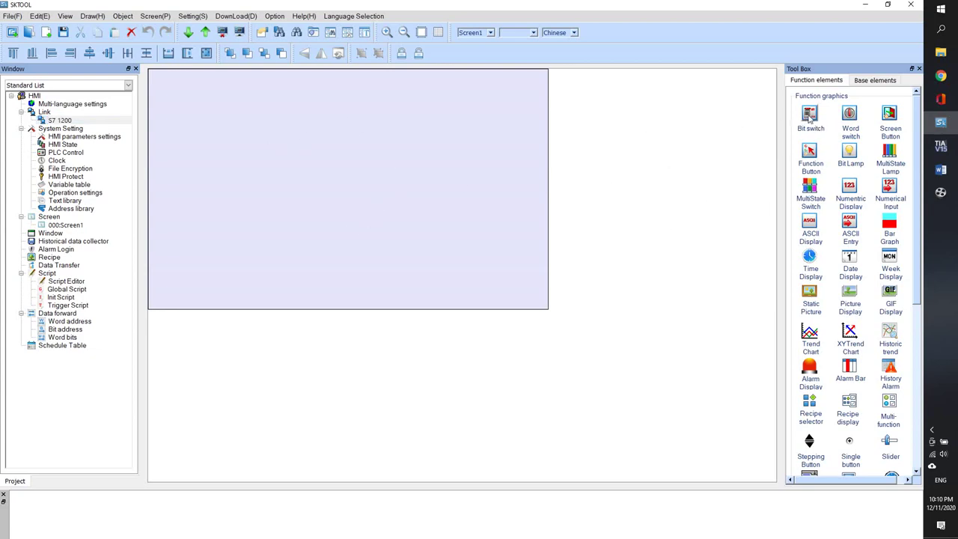
# - Place a bit switch on Screen1 with function Inching, press down 1 mode
pyautogui.moveTo(810, 116); pyautogui.dragTo(229, 118)
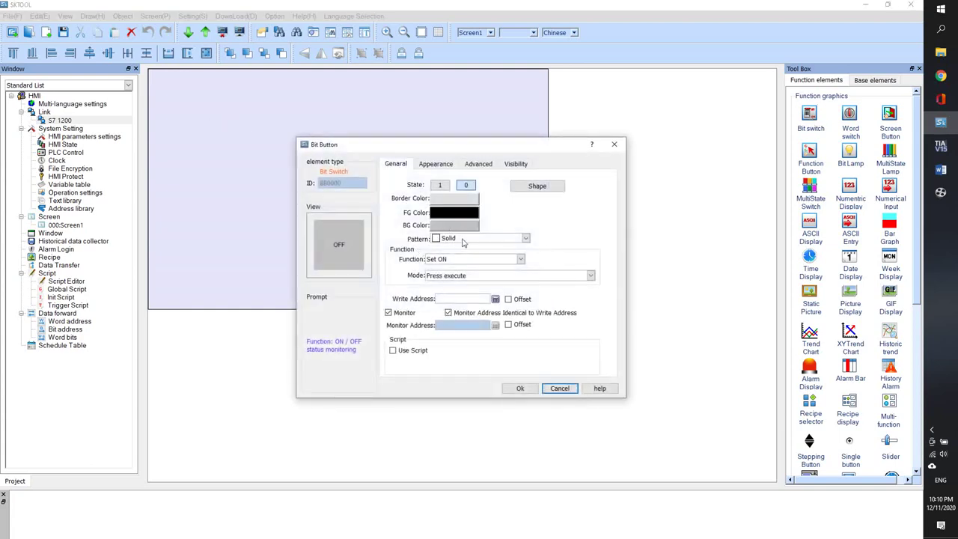
pyautogui.click(453, 260)
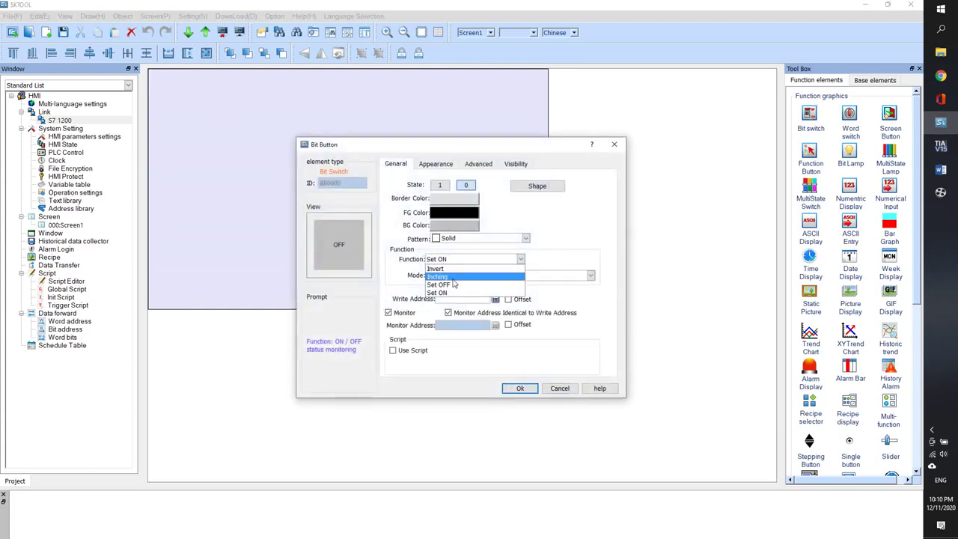
pyautogui.click(454, 278)
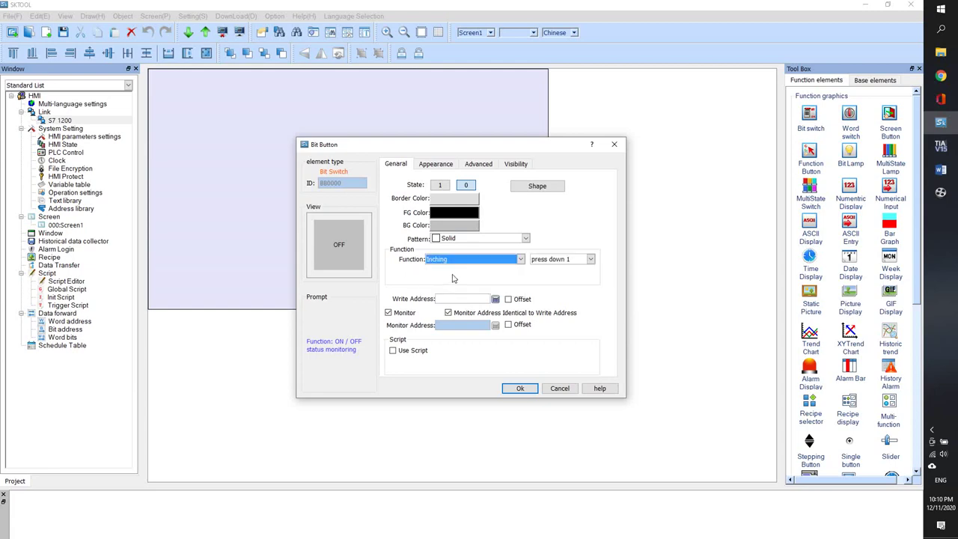
pyautogui.click(578, 260)
pyautogui.click(569, 267)
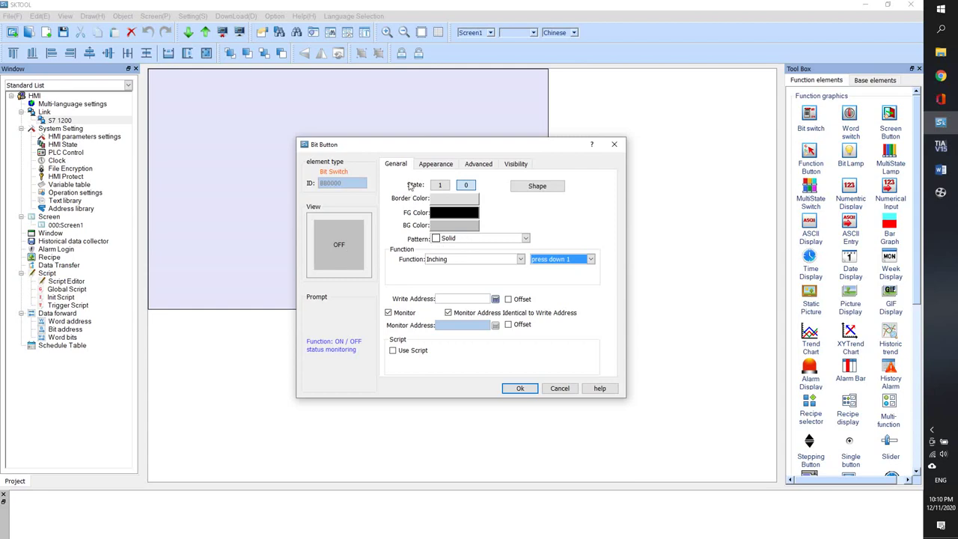
# - Copy TẮT from the Word notes and paste it as the switch's Status 0 text
pyautogui.click(428, 164)
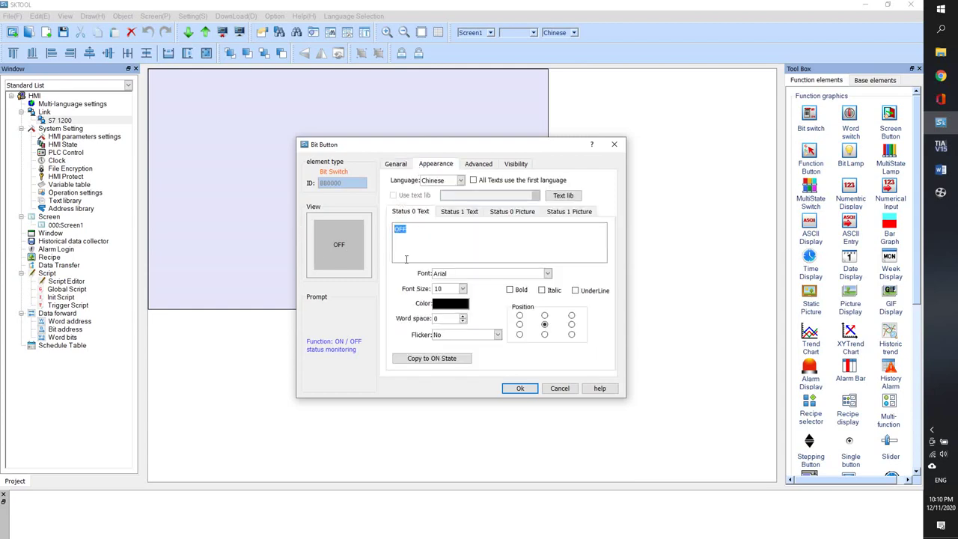
pyautogui.write('TAW')
pyautogui.press('BackSpace')
pyautogui.press('BackSpace')
pyautogui.write('W')
pyautogui.press('BackSpace')
pyautogui.press('BackSpace')
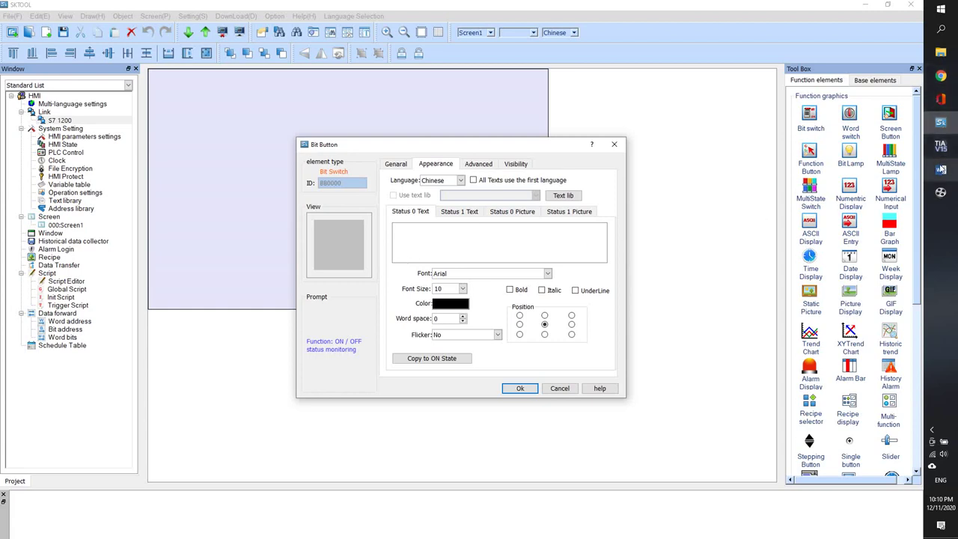
pyautogui.click(940, 169)
pyautogui.press('Return')
pyautogui.write('TẮT')
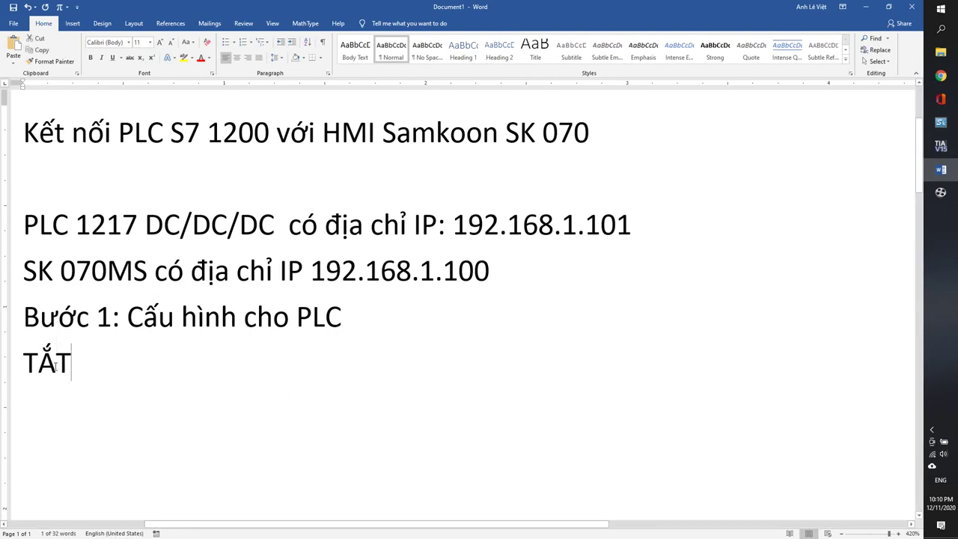
pyautogui.doubleClick(64, 362)
pyautogui.hotkey('ctrl', 'c')
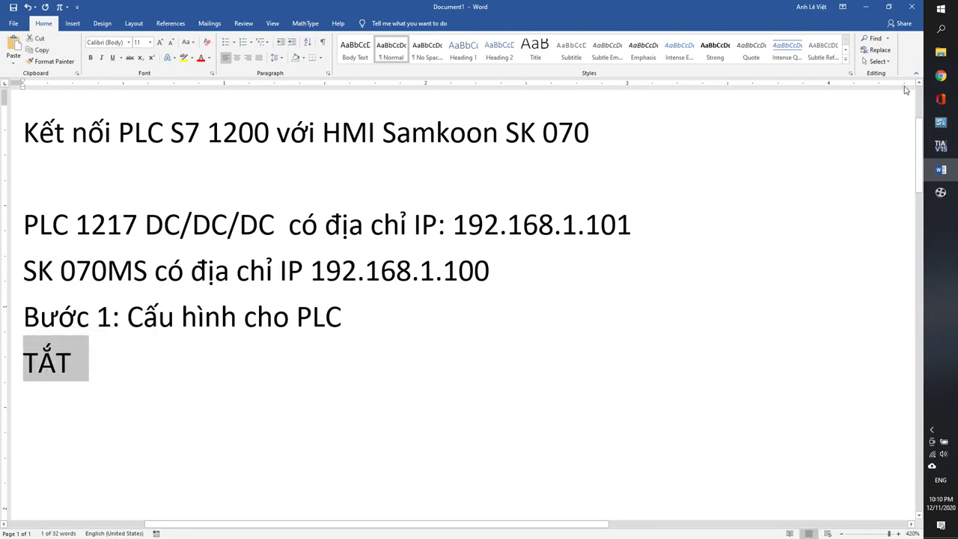
pyautogui.hotkey('alt', 'Tab')
pyautogui.click(427, 236)
pyautogui.hotkey('ctrl', 'v')
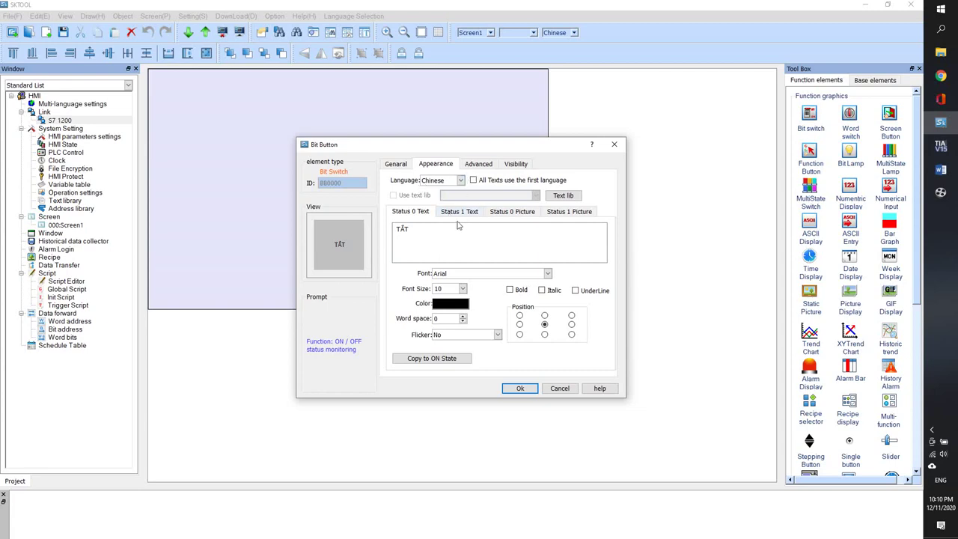
# - Label the on state TẮT as well, and give the switch a white border and red background
pyautogui.click(459, 211)
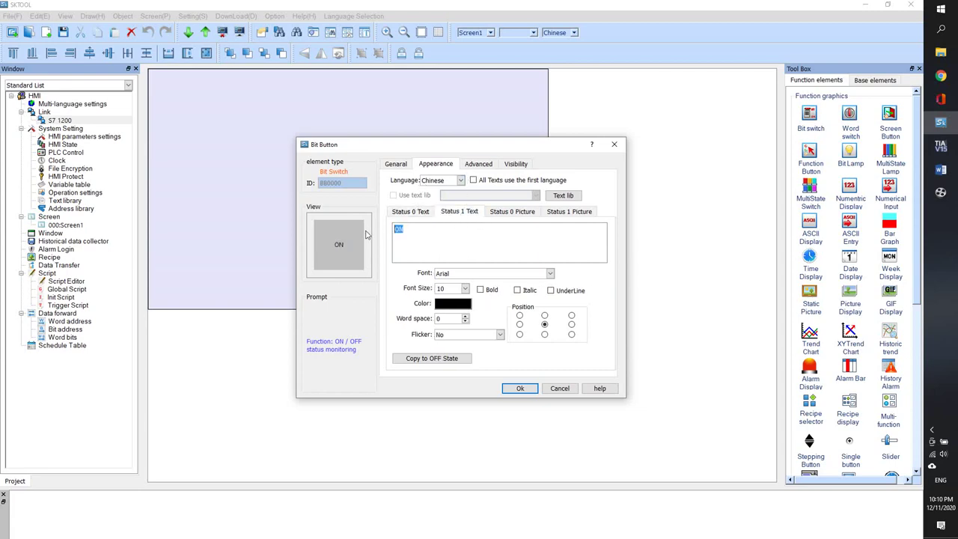
pyautogui.hotkey('ctrl', 'v')
pyautogui.click(396, 163)
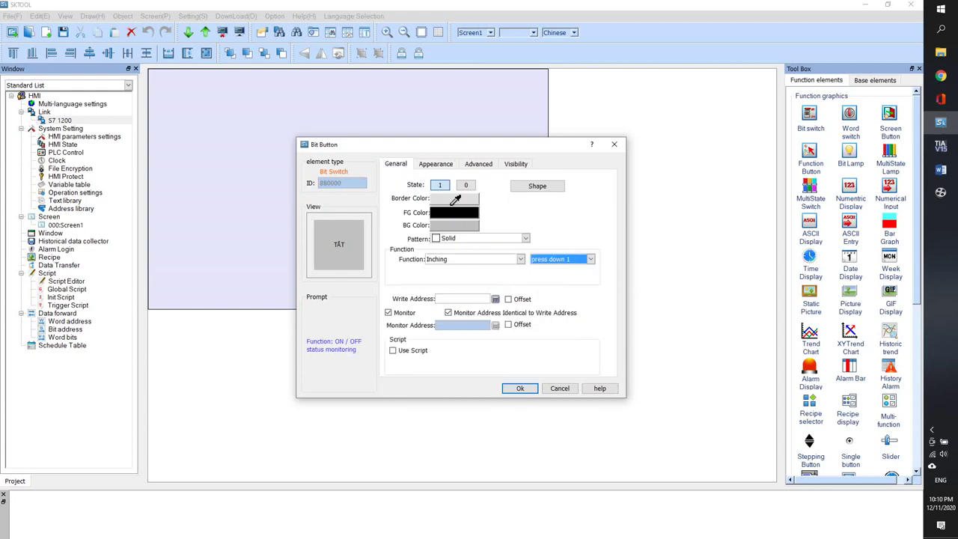
pyautogui.click(455, 200)
pyautogui.click(465, 206)
pyautogui.click(465, 205)
pyautogui.click(407, 220)
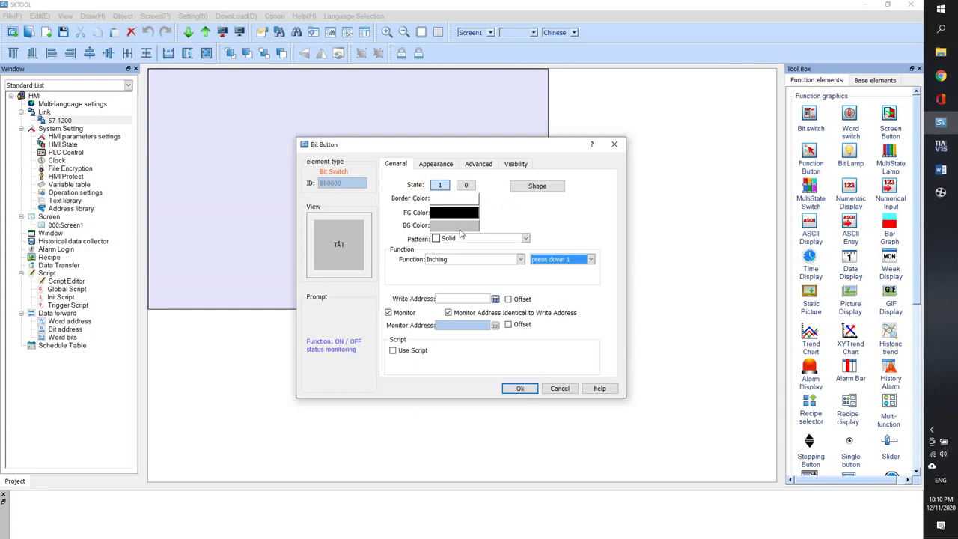
pyautogui.click(456, 225)
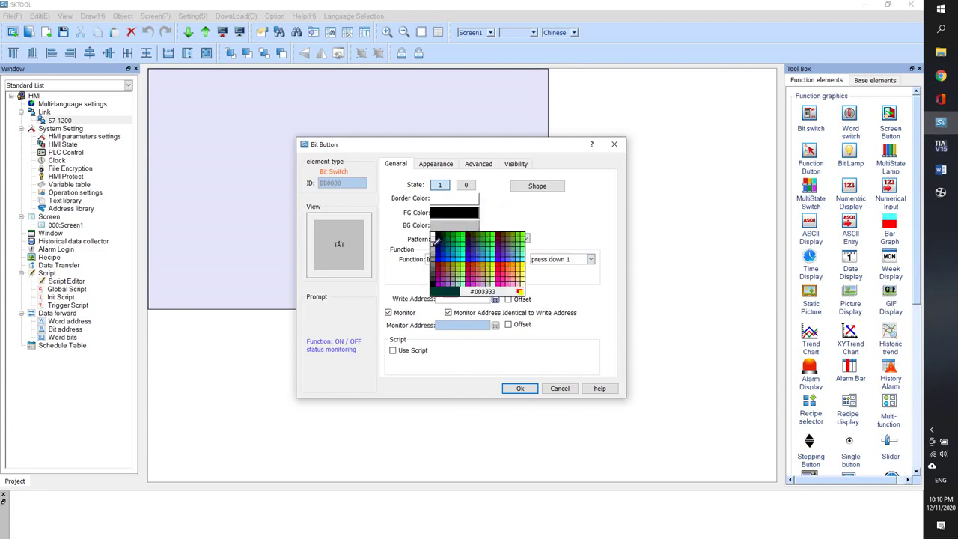
pyautogui.click(499, 267)
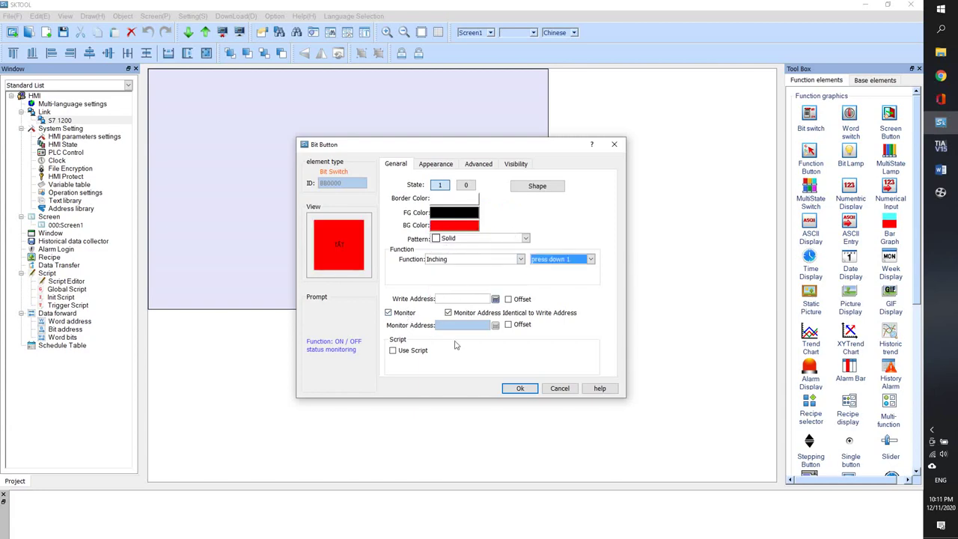
# - Set the switch's write address to S7 1200 M0.1
pyautogui.click(496, 299)
pyautogui.click(442, 233)
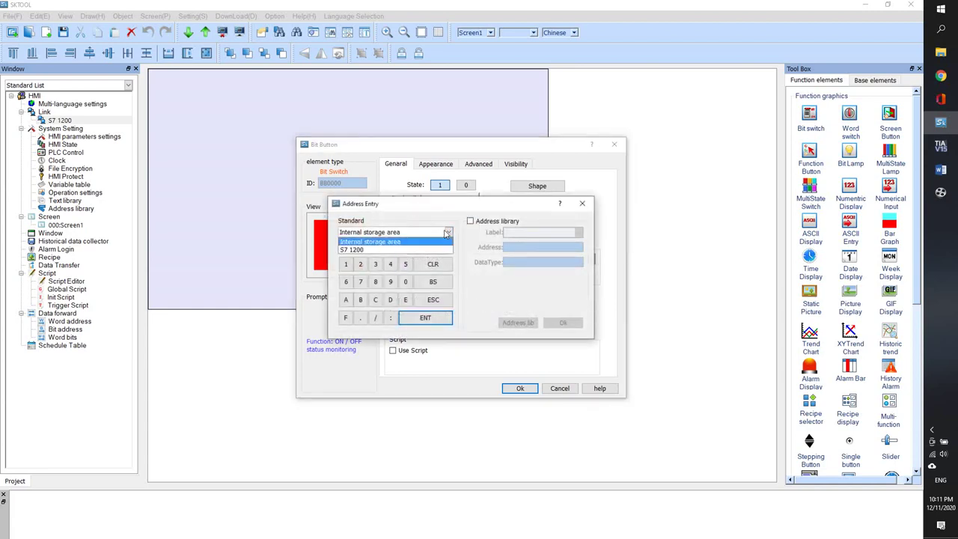
pyautogui.click(389, 252)
pyautogui.click(408, 246)
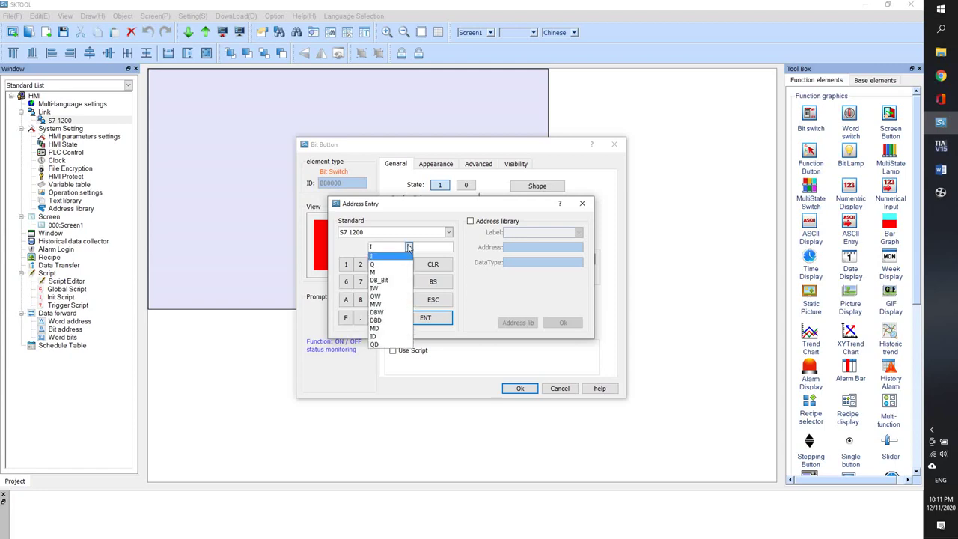
pyautogui.click(398, 267)
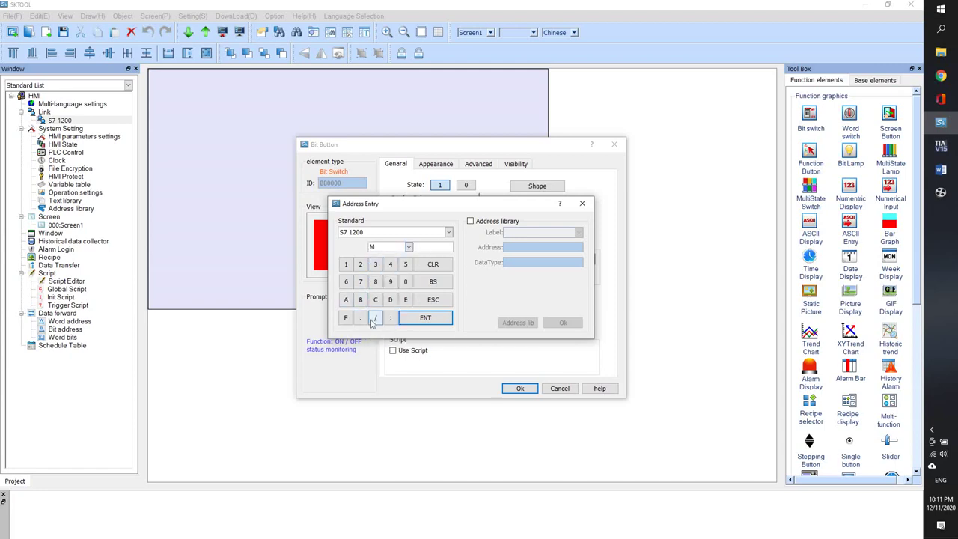
pyautogui.click(404, 281)
pyautogui.click(360, 318)
pyautogui.click(346, 264)
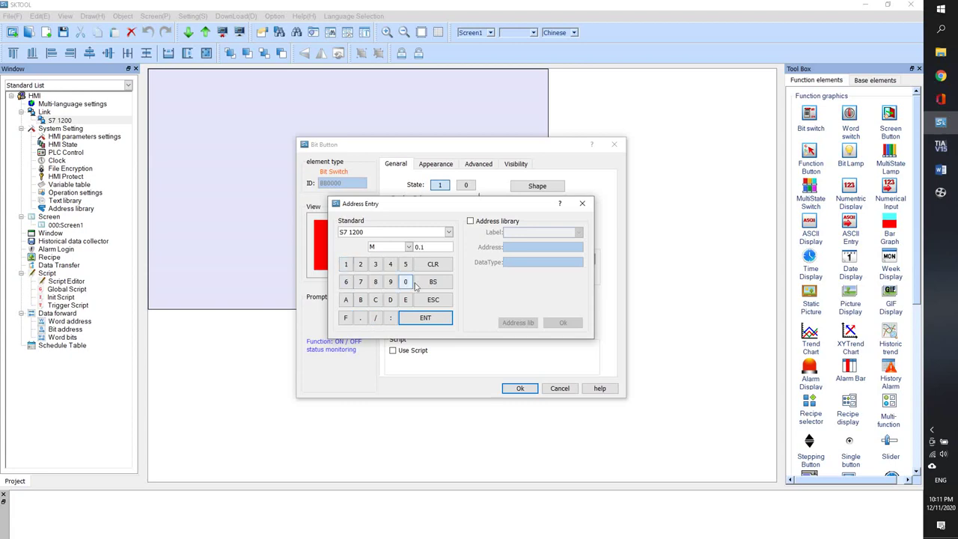
pyautogui.click(425, 317)
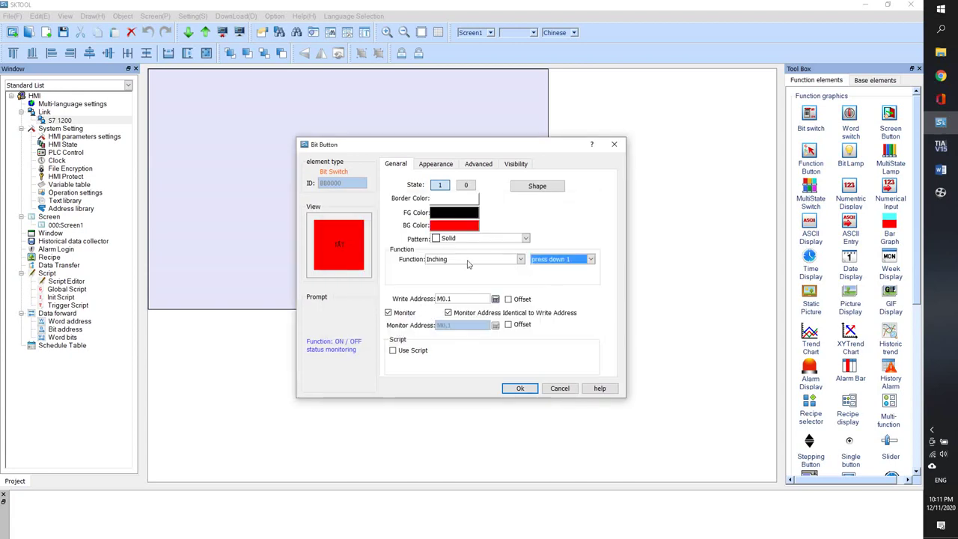
# - Confirm the red TẮT switch, place it top-left, and paste a duplicate just below it
pyautogui.click(509, 386)
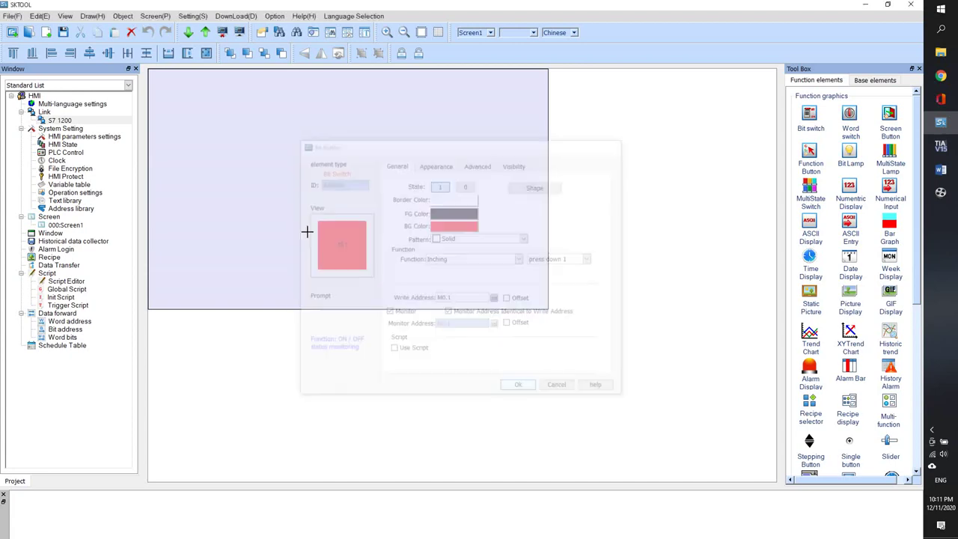
pyautogui.moveTo(199, 135); pyautogui.dragTo(222, 130)
pyautogui.click(222, 130)
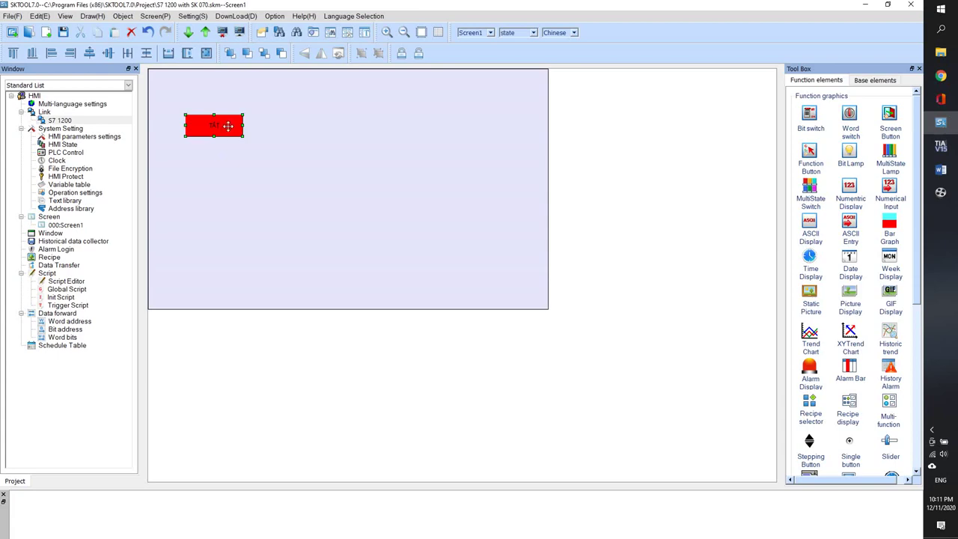
pyautogui.rightClick(230, 122)
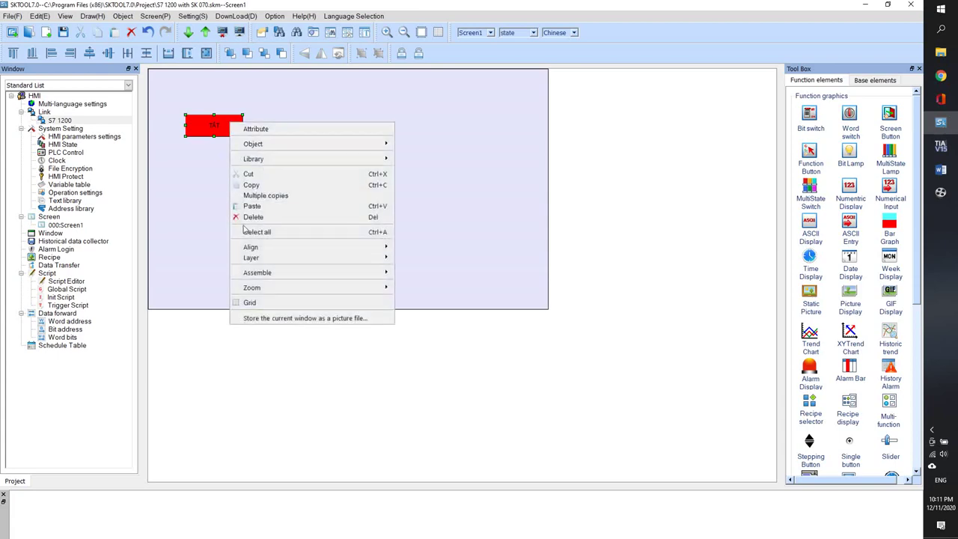
pyautogui.click(256, 187)
pyautogui.rightClick(228, 177)
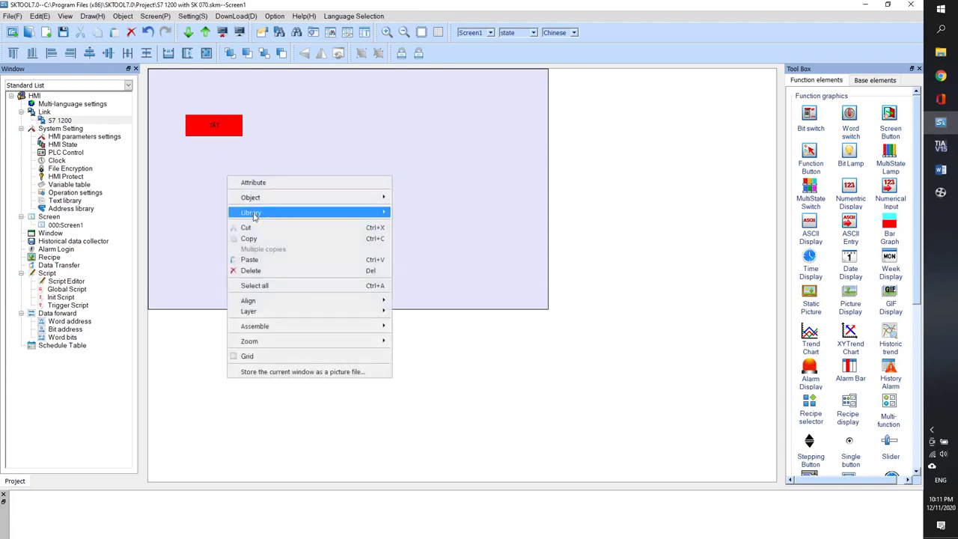
pyautogui.click(249, 261)
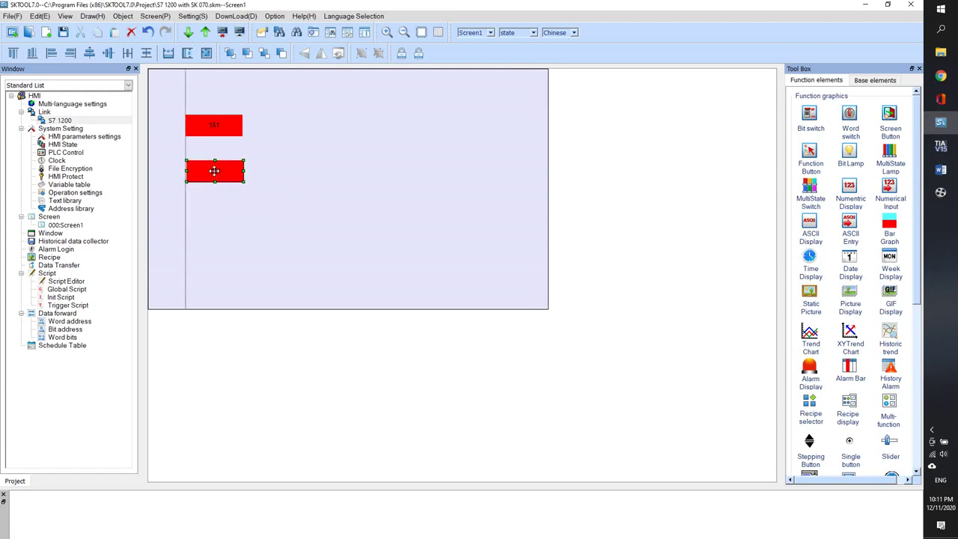
pyautogui.click(214, 171)
pyautogui.doubleClick(214, 171)
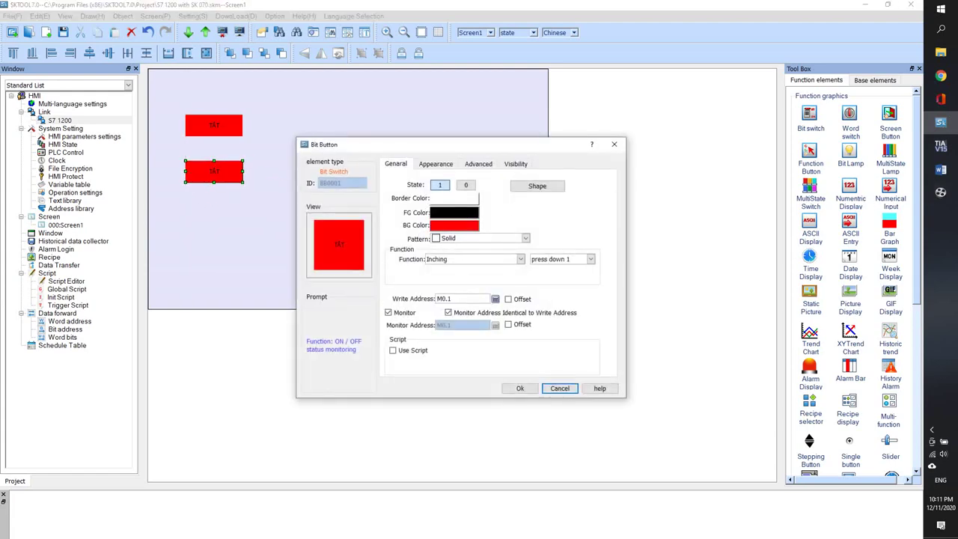
# - Type MỞ after TẮT in the Word notes and select it
pyautogui.click(941, 169)
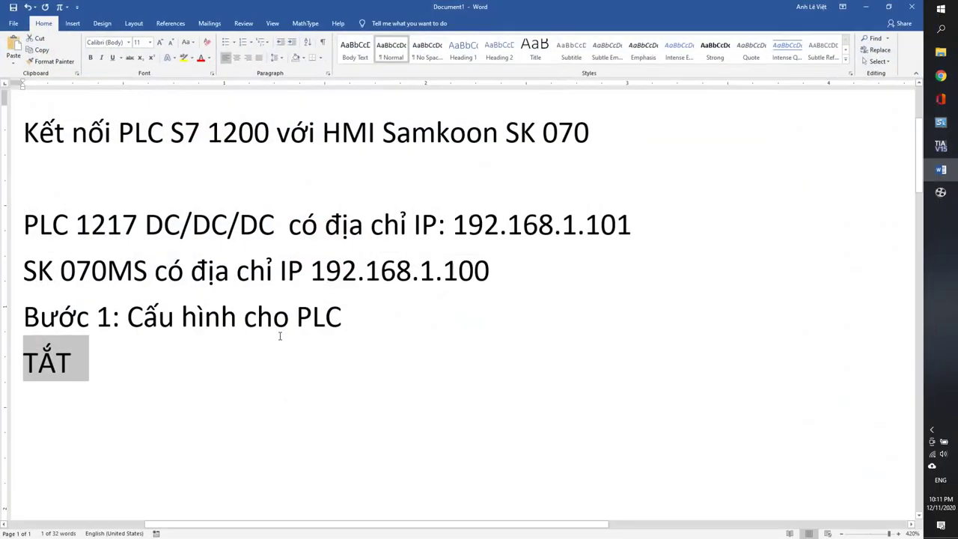
pyautogui.click(136, 379)
pyautogui.write('MỞ')
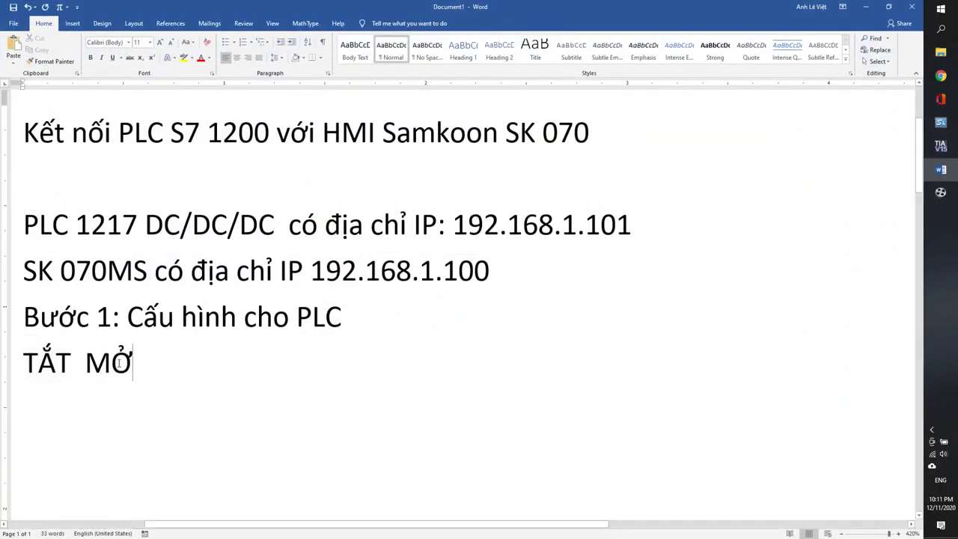
pyautogui.doubleClick(90, 360)
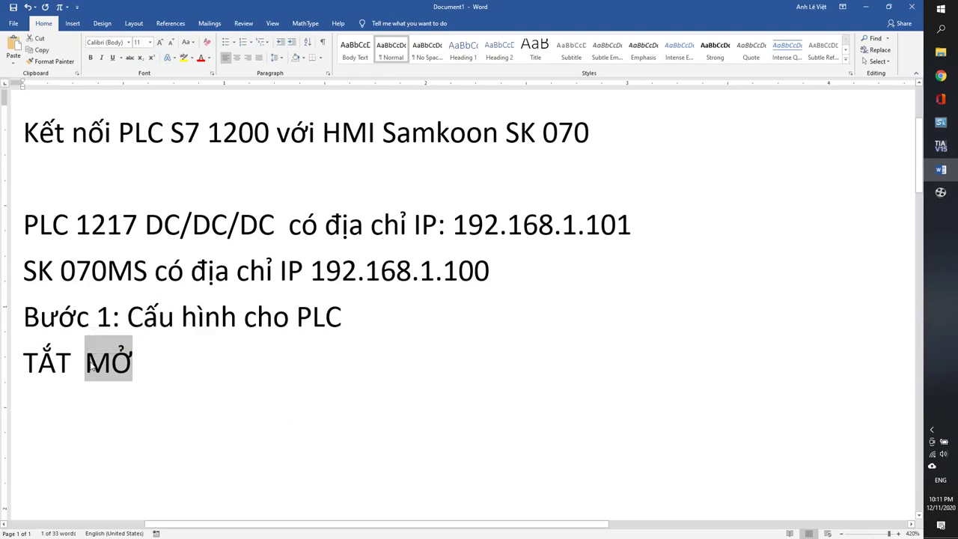
pyautogui.click(866, 6)
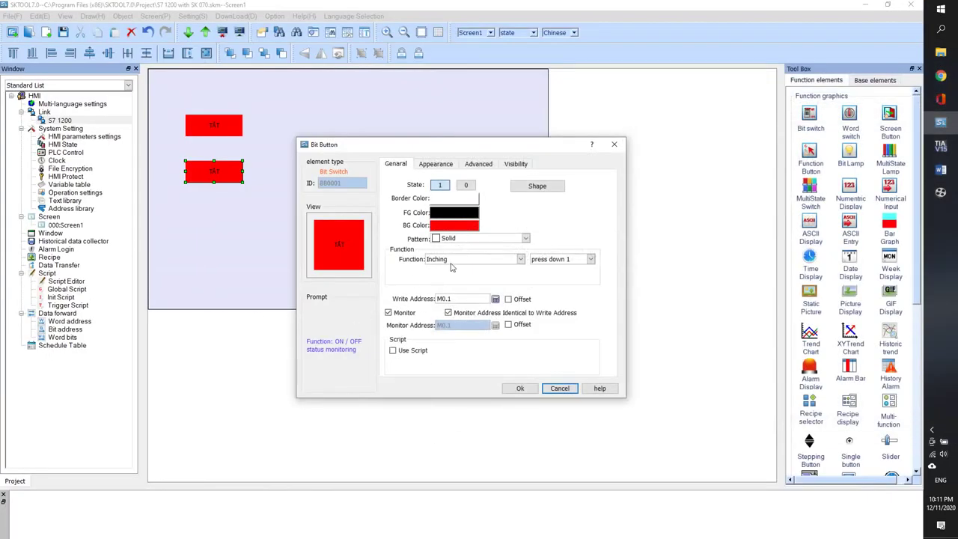
# - Relabel the duplicated switch MỞ for both Status 1 and Status 0 text
pyautogui.click(430, 165)
pyautogui.write('MỞ')
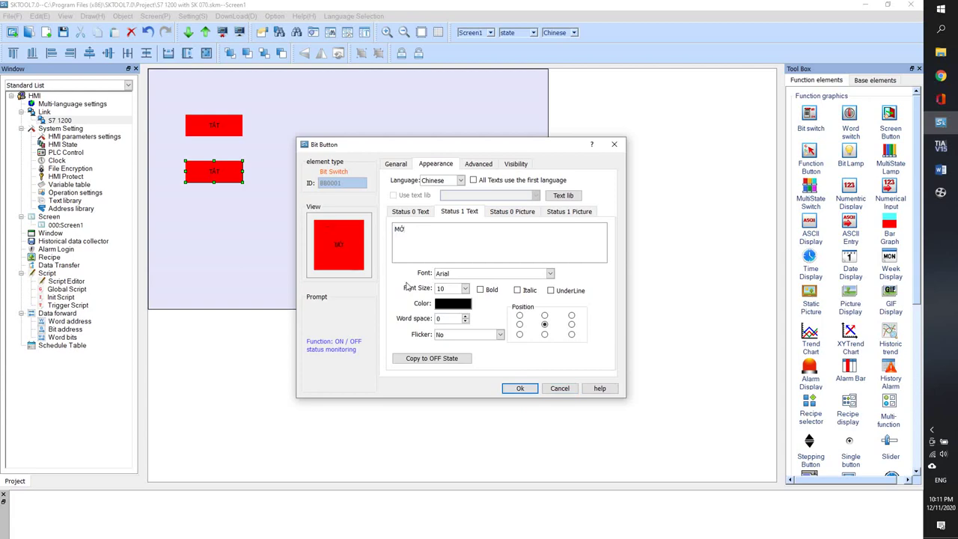
pyautogui.click(418, 212)
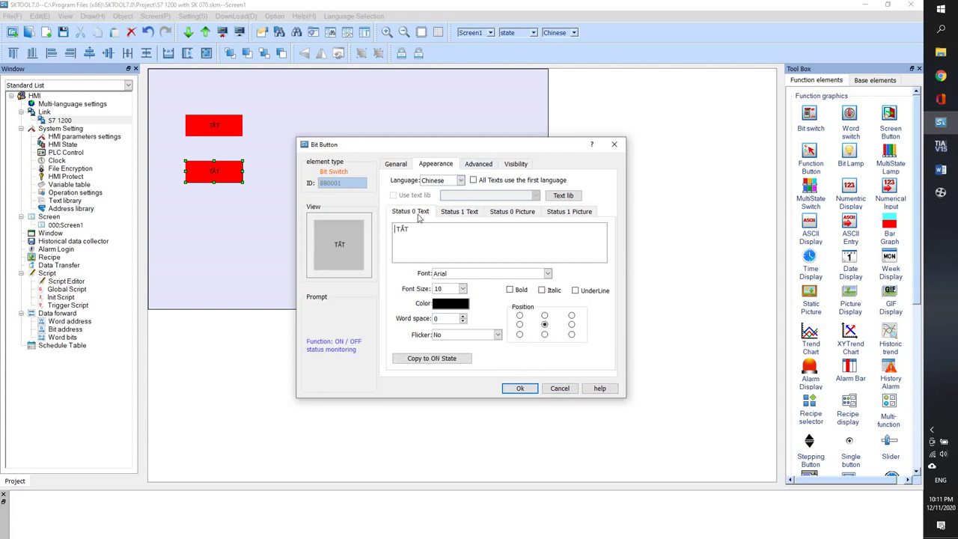
pyautogui.doubleClick(419, 233)
pyautogui.write('MỞ')
# - Give the MỞ switch a green background in both states 0 and 1 and confirm
pyautogui.click(395, 166)
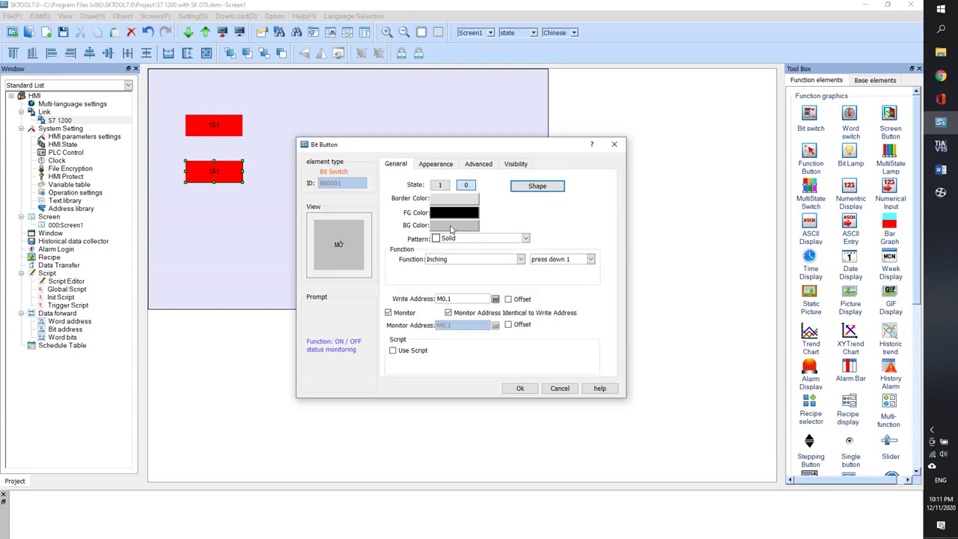
pyautogui.click(452, 226)
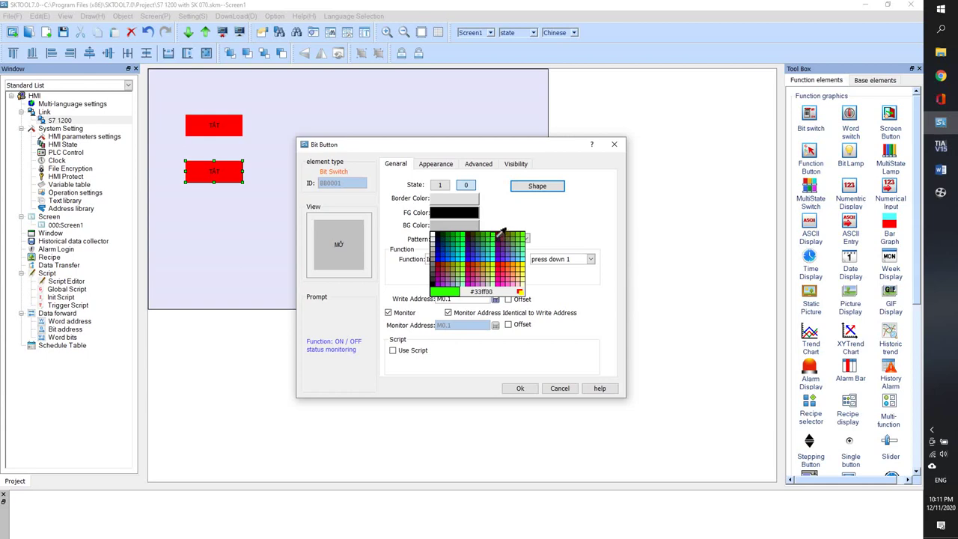
pyautogui.click(500, 232)
pyautogui.click(449, 224)
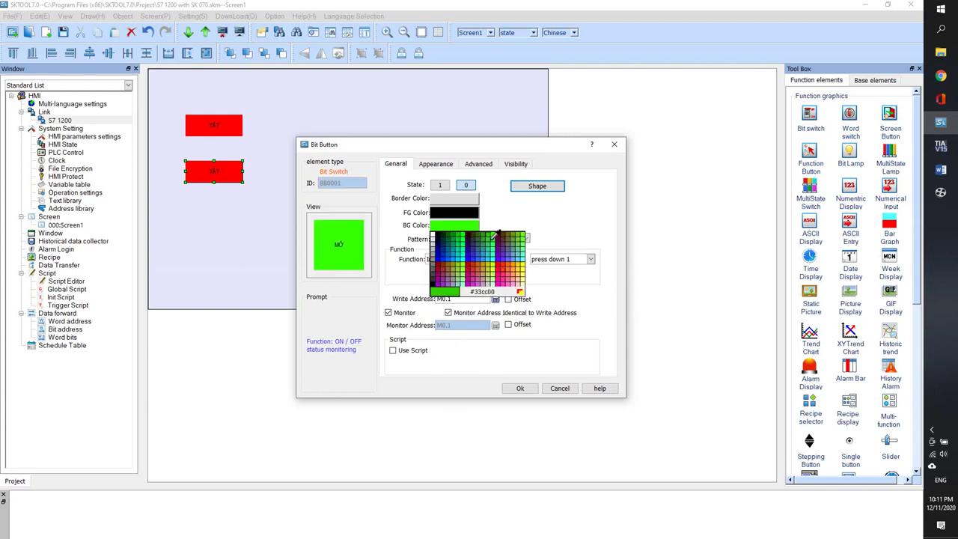
pyautogui.click(497, 245)
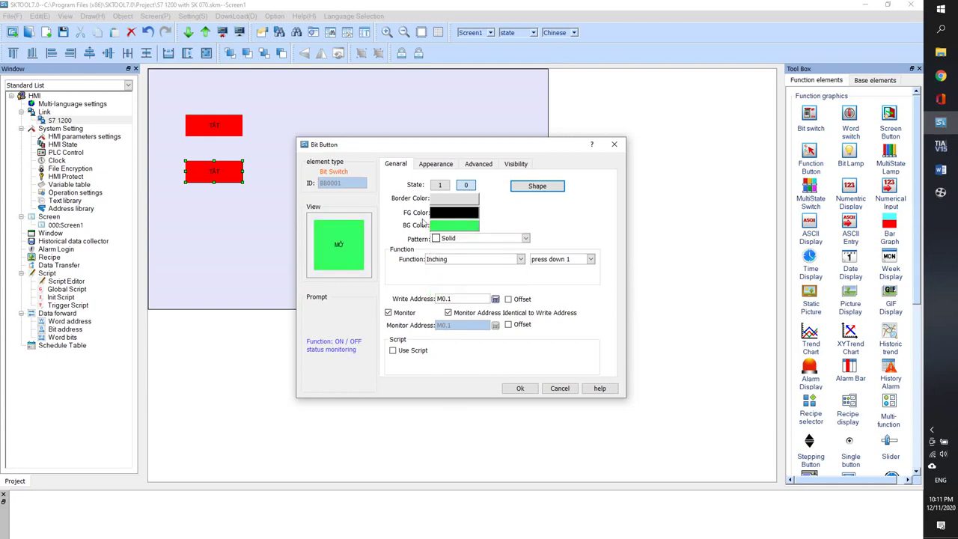
pyautogui.click(439, 185)
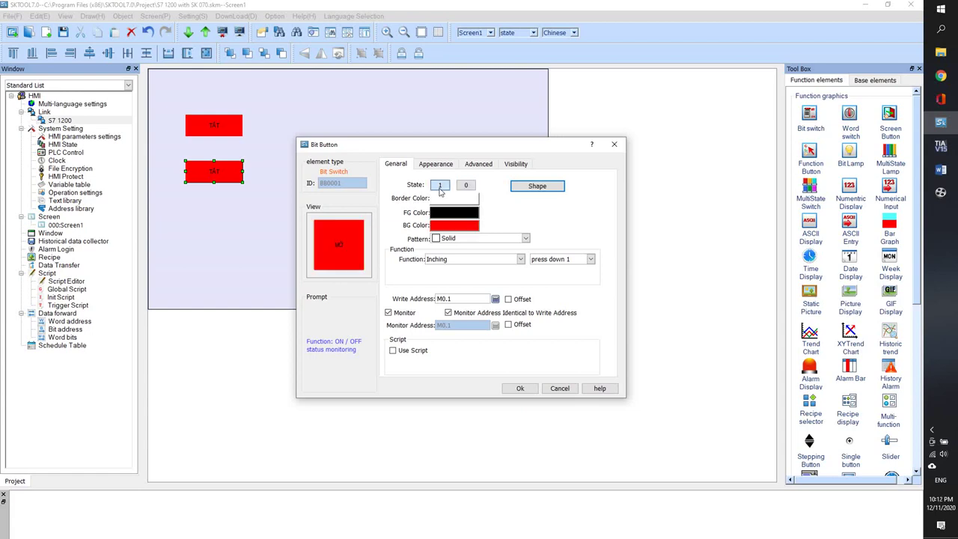
pyautogui.click(454, 225)
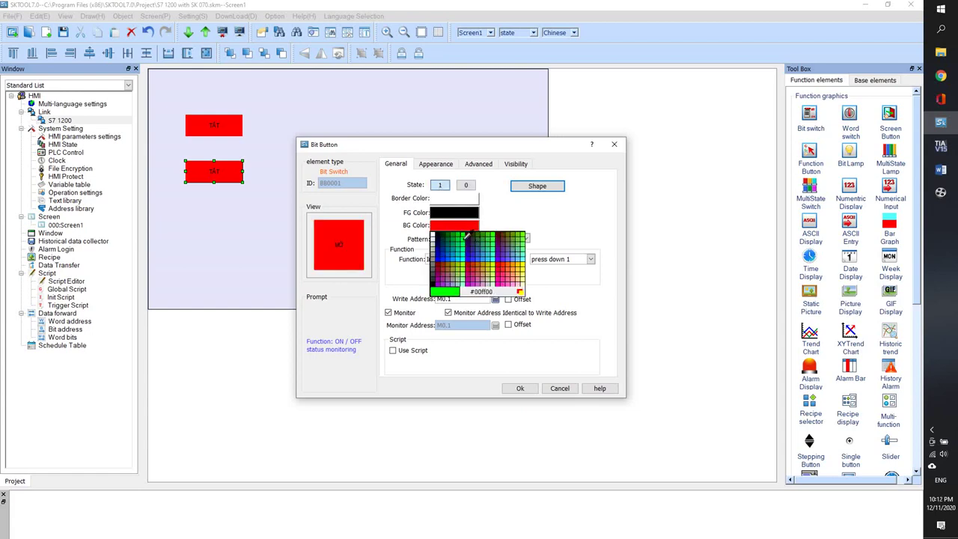
pyautogui.click(450, 283)
pyautogui.click(524, 387)
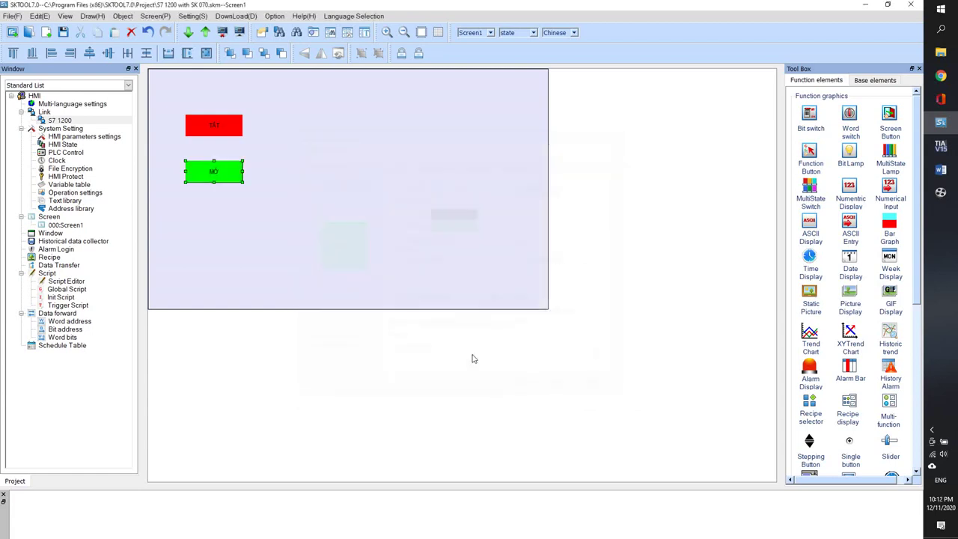
# - Set the top TẮT switch's state 0 background to red and confirm
pyautogui.doubleClick(214, 125)
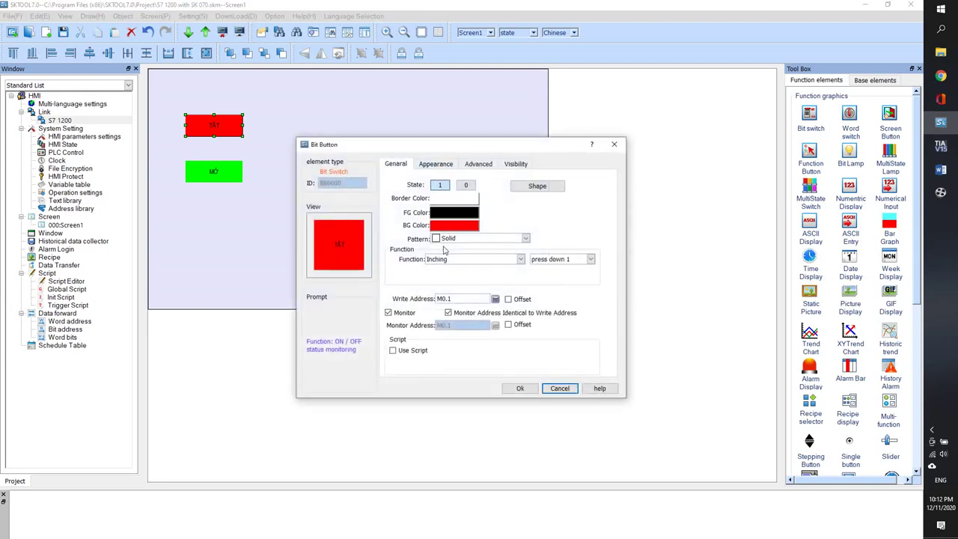
pyautogui.click(466, 185)
pyautogui.click(453, 225)
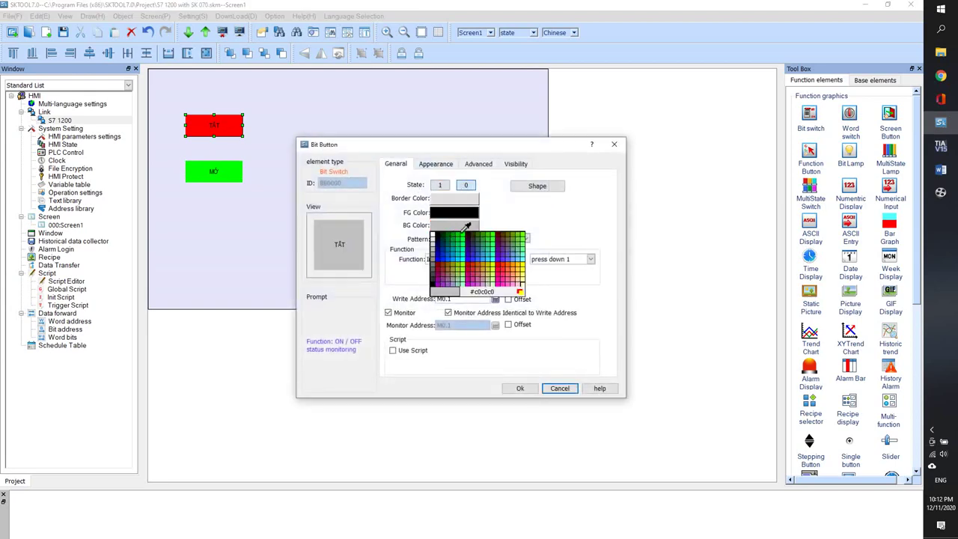
pyautogui.click(503, 267)
pyautogui.click(520, 388)
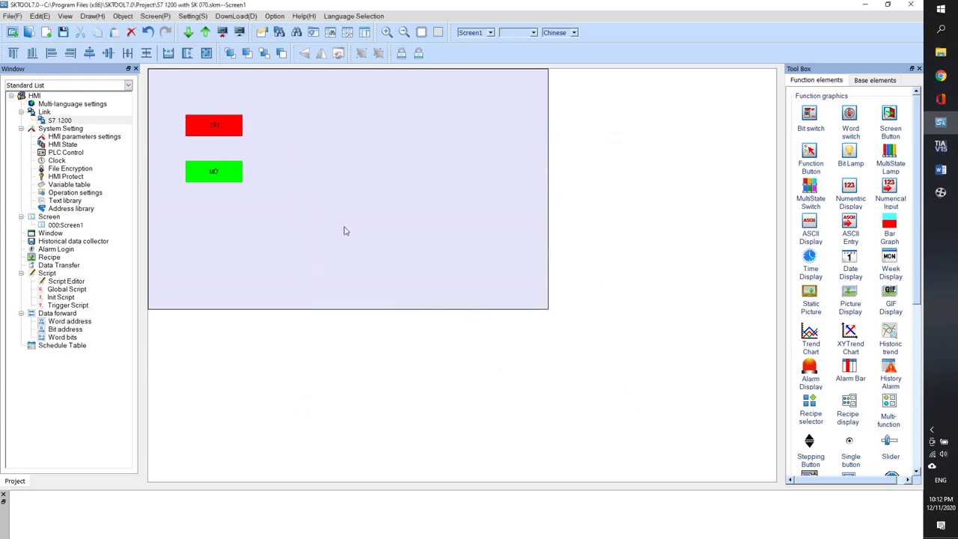
# - Set the green MỞ switch's write address to M0.0 and confirm
pyautogui.click(226, 177)
pyautogui.doubleClick(213, 169)
pyautogui.click(496, 298)
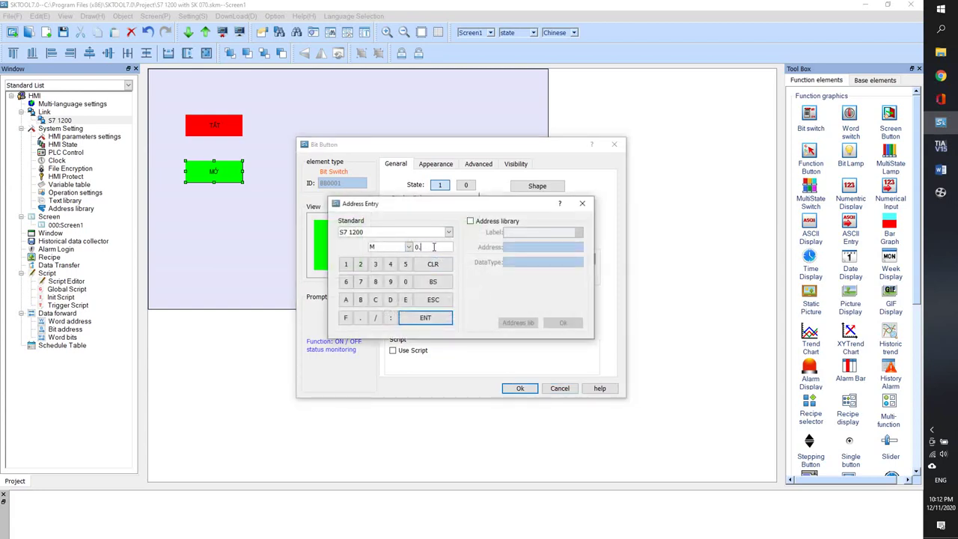
pyautogui.click(425, 317)
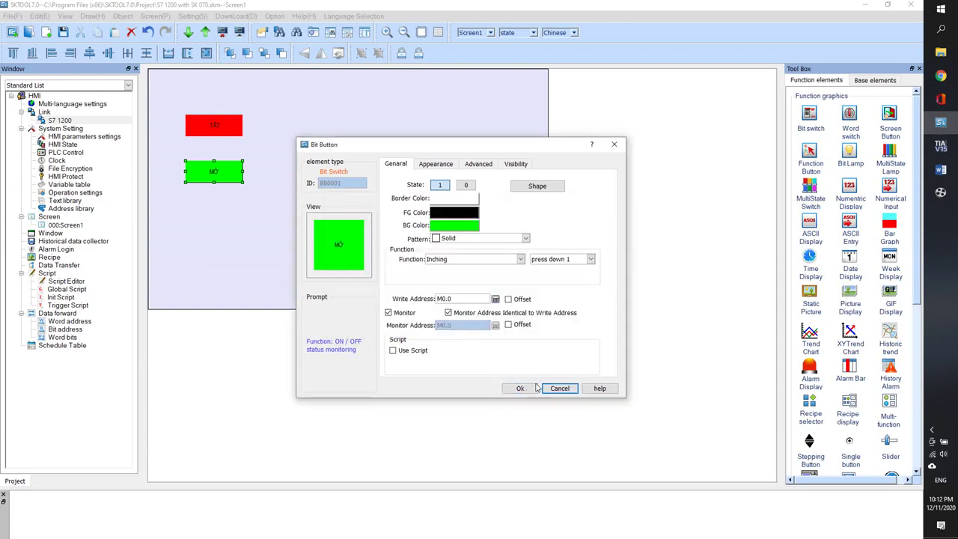
pyautogui.click(521, 388)
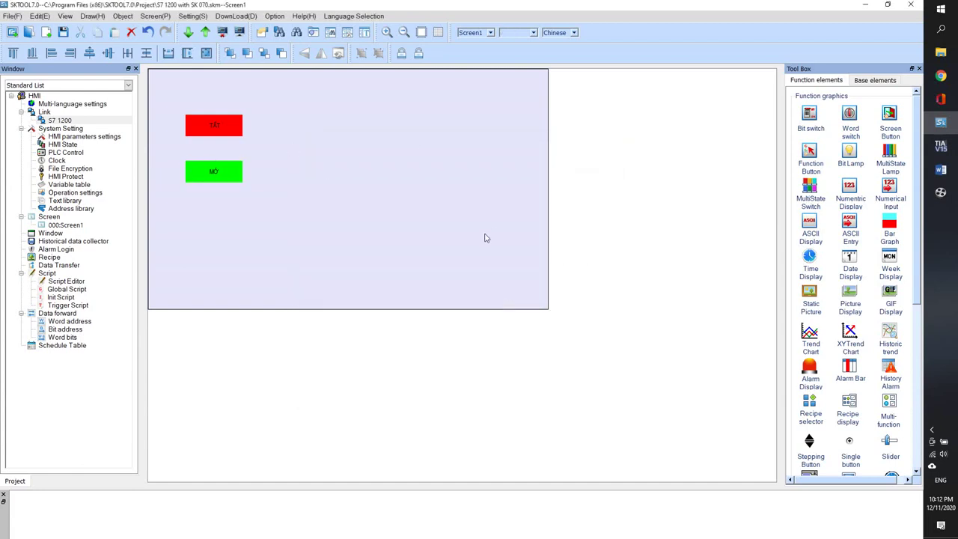
# - Add a bit lamp and, after trying other shapes, choose the round shape21 from LoadShape
pyautogui.click(853, 154)
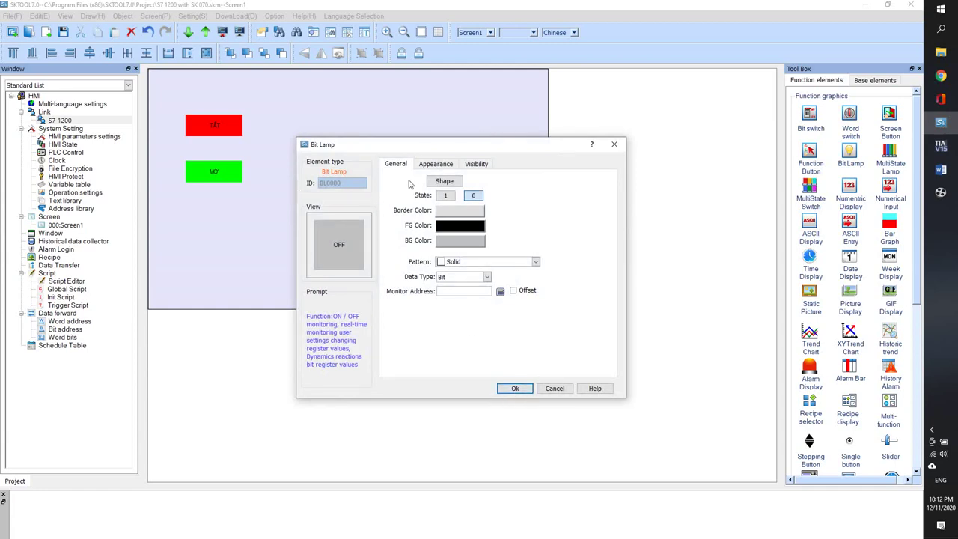
pyautogui.click(516, 388)
pyautogui.click(447, 282)
pyautogui.click(444, 184)
pyautogui.doubleClick(385, 369)
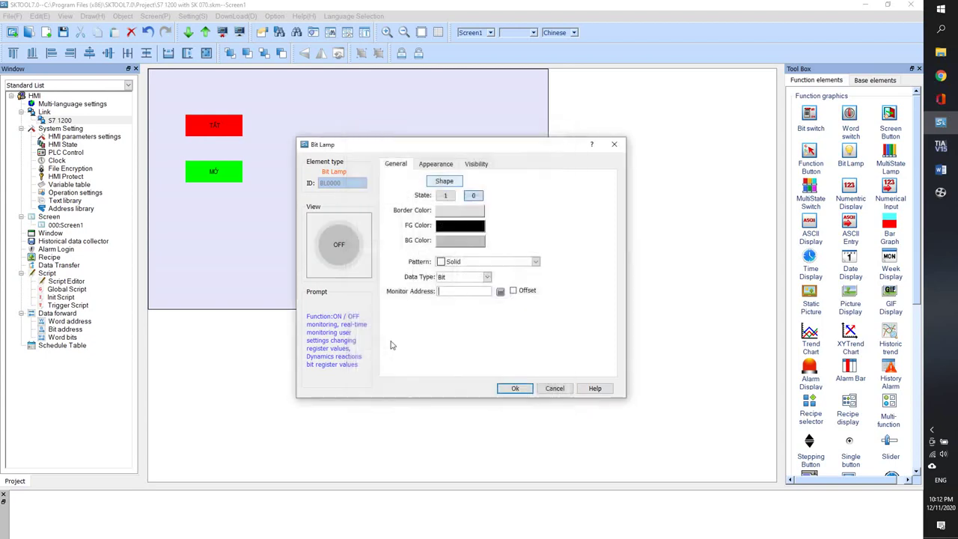
pyautogui.click(444, 183)
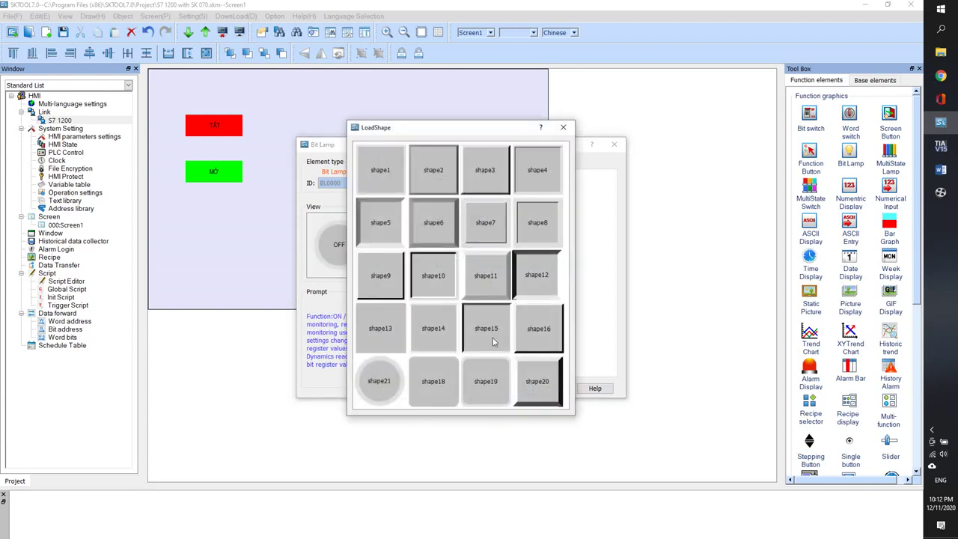
pyautogui.doubleClick(506, 293)
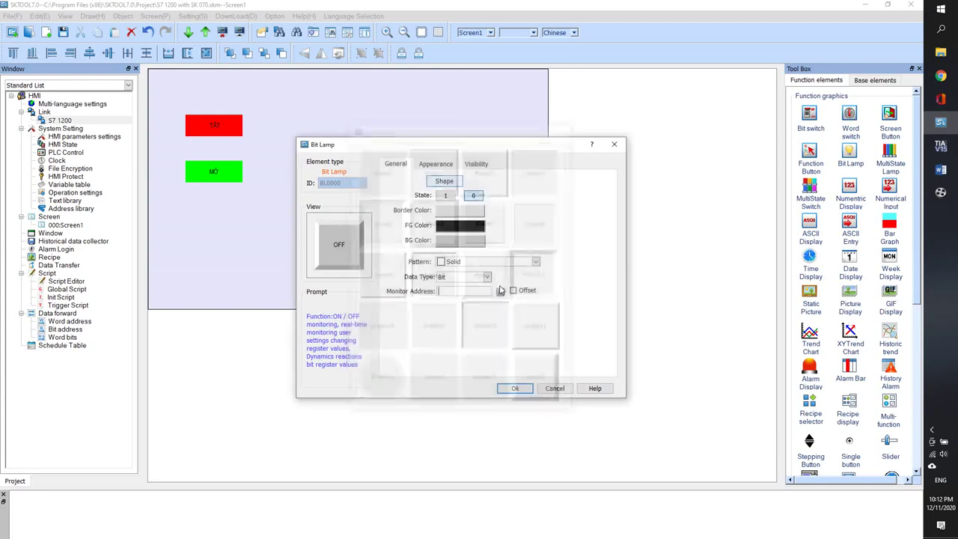
pyautogui.click(444, 181)
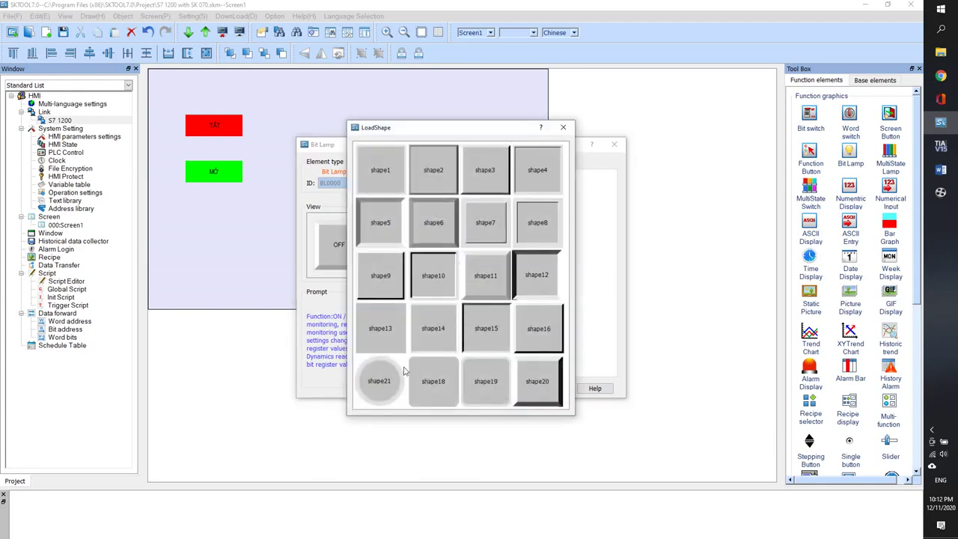
pyautogui.doubleClick(380, 387)
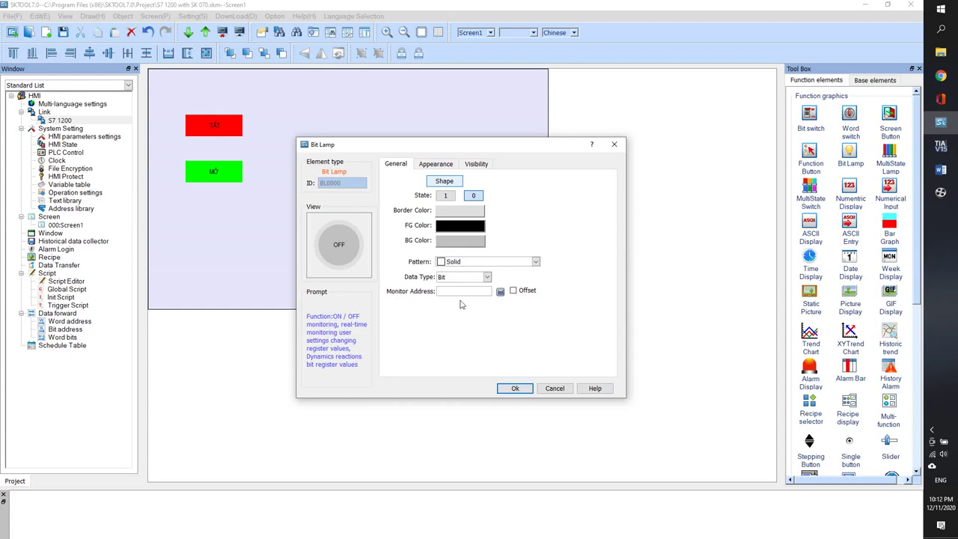
# - Set the lamp's monitor address to S7 1200 output Q0.0
pyautogui.click(500, 292)
pyautogui.click(410, 233)
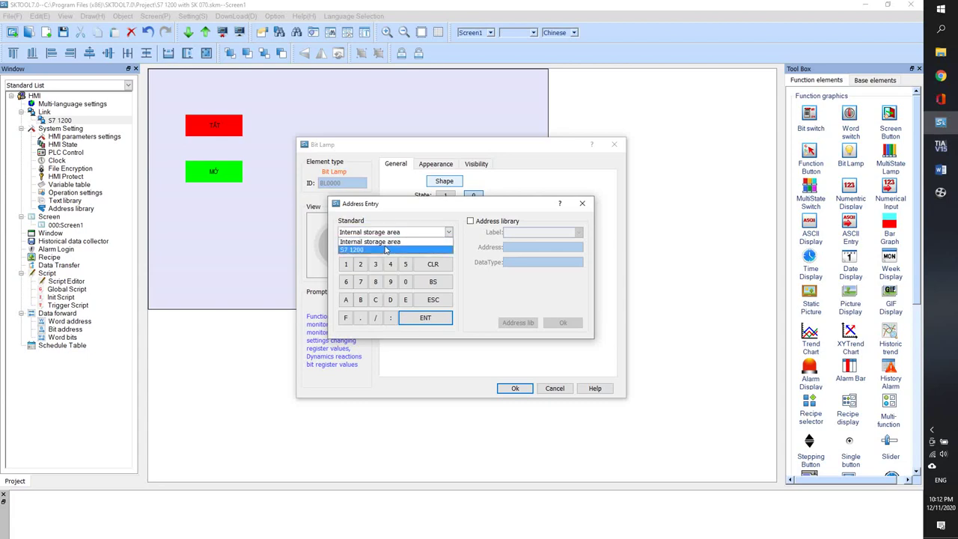
pyautogui.click(386, 250)
pyautogui.click(389, 246)
pyautogui.click(385, 266)
pyautogui.click(430, 248)
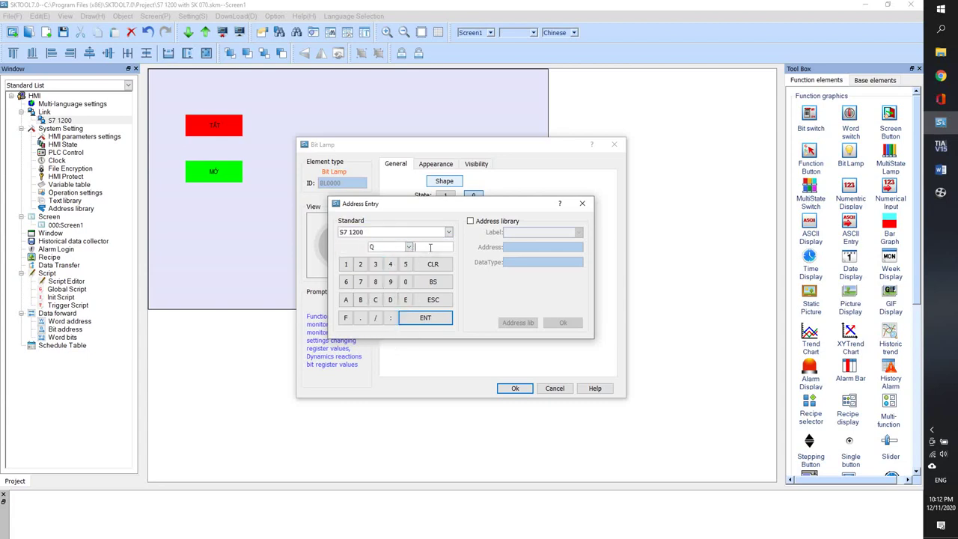
pyautogui.click(405, 281)
pyautogui.click(360, 317)
pyautogui.click(405, 282)
pyautogui.click(425, 317)
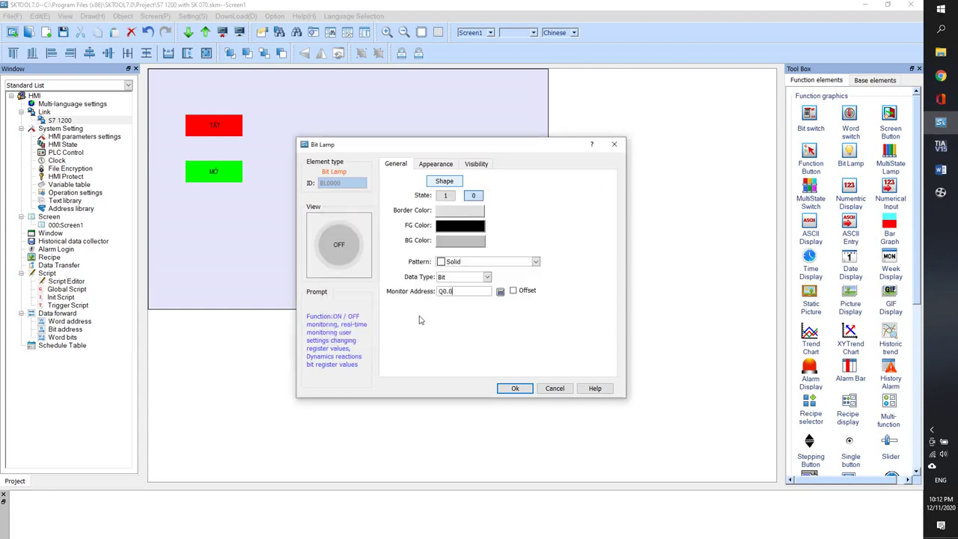
# - Make the lamp background red in state 0 and green in state 1
pyautogui.click(457, 241)
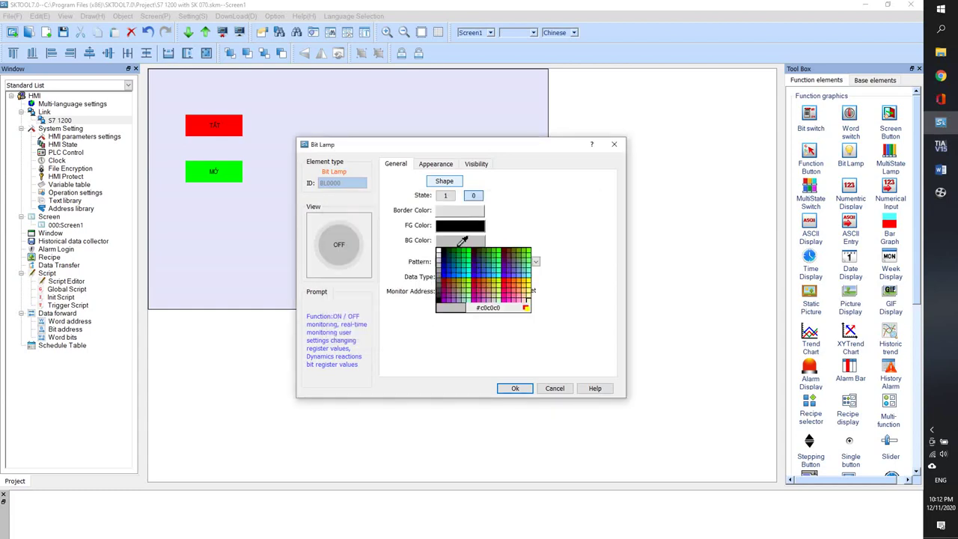
pyautogui.click(513, 257)
pyautogui.click(446, 195)
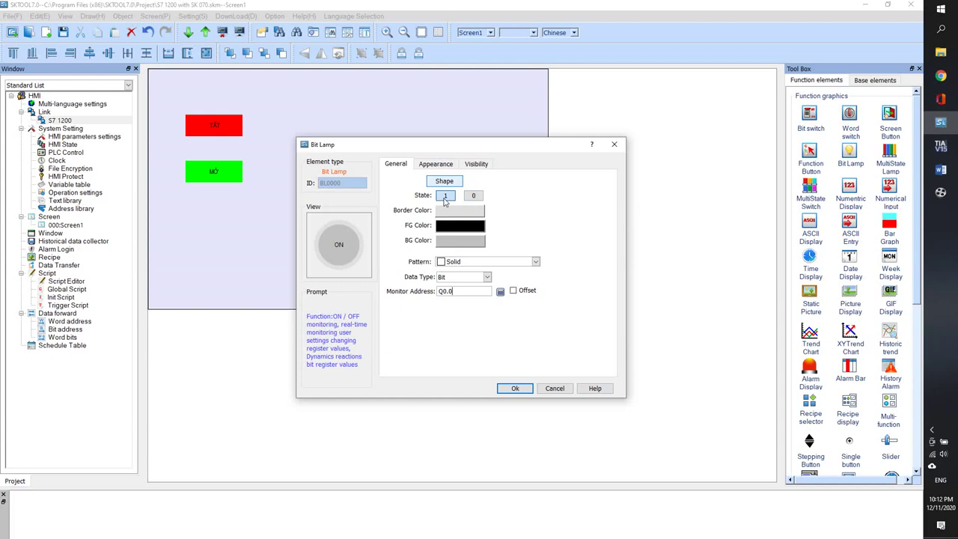
pyautogui.click(450, 247)
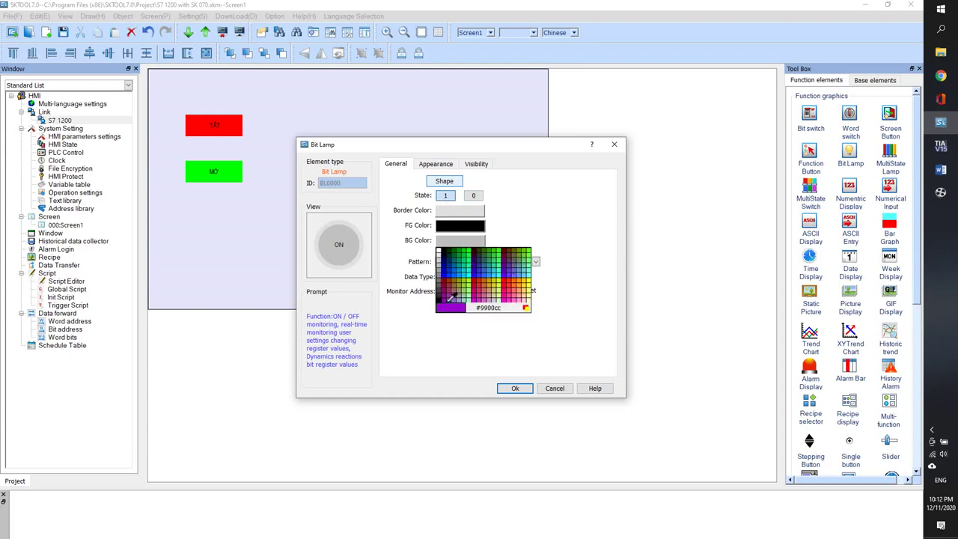
pyautogui.click(505, 253)
pyautogui.click(473, 196)
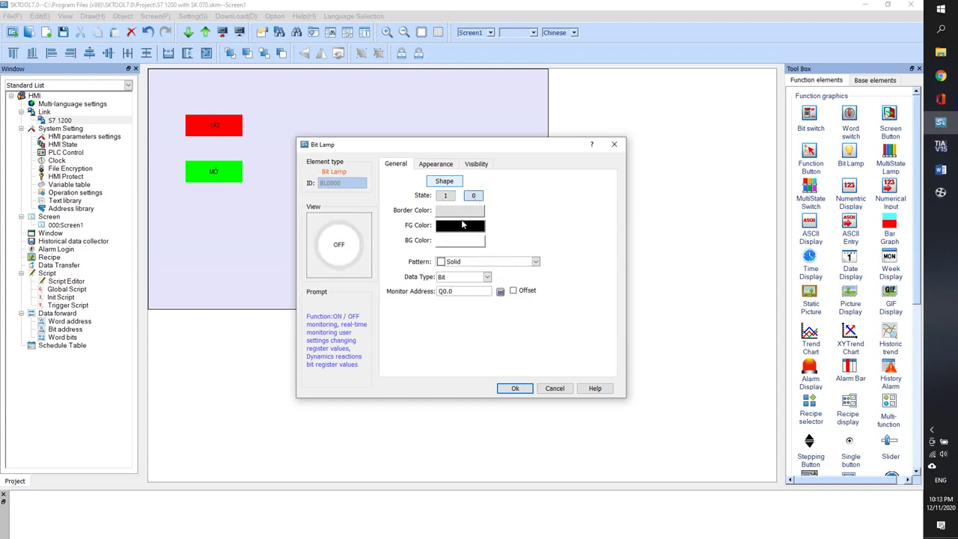
pyautogui.click(455, 247)
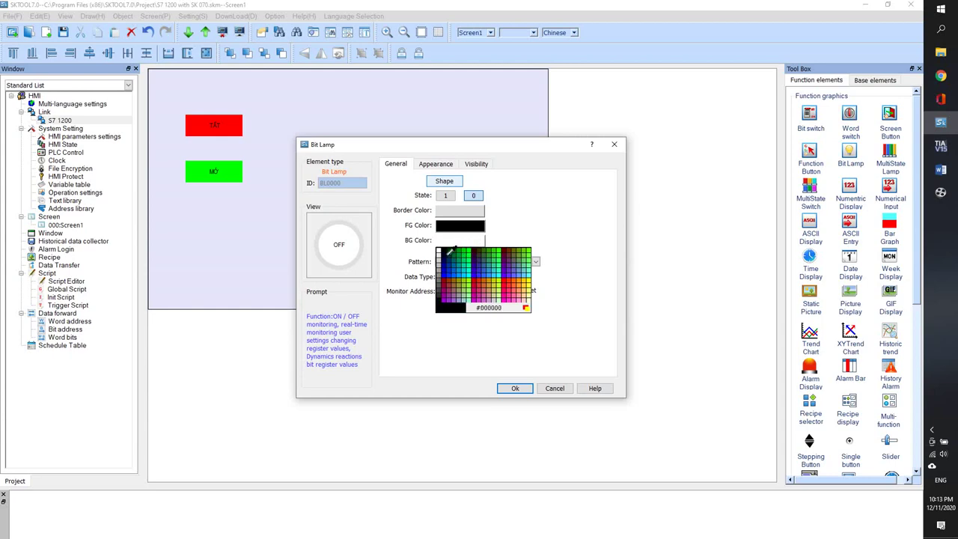
pyautogui.click(511, 282)
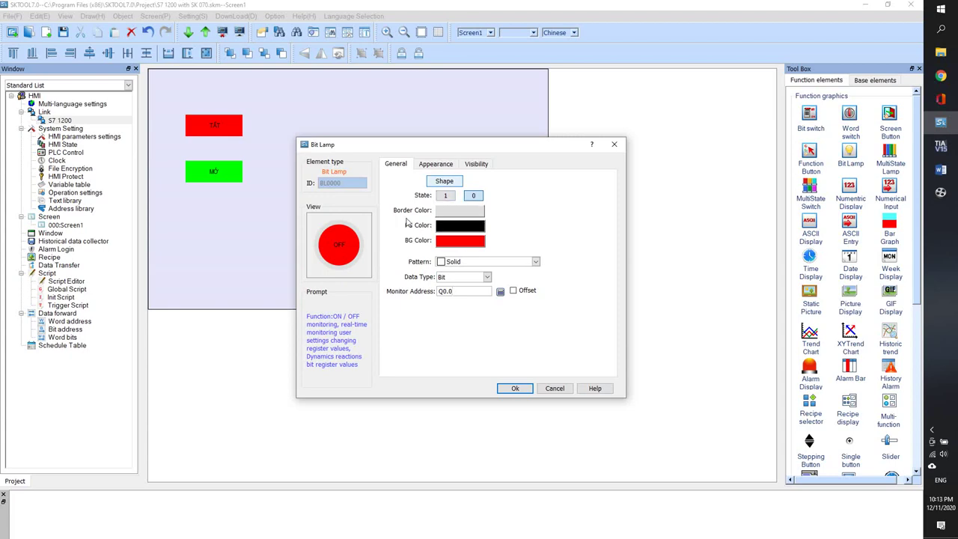
# - Clear the lamp's off-state OFF label and copy TẮT from the Word notes
pyautogui.click(434, 164)
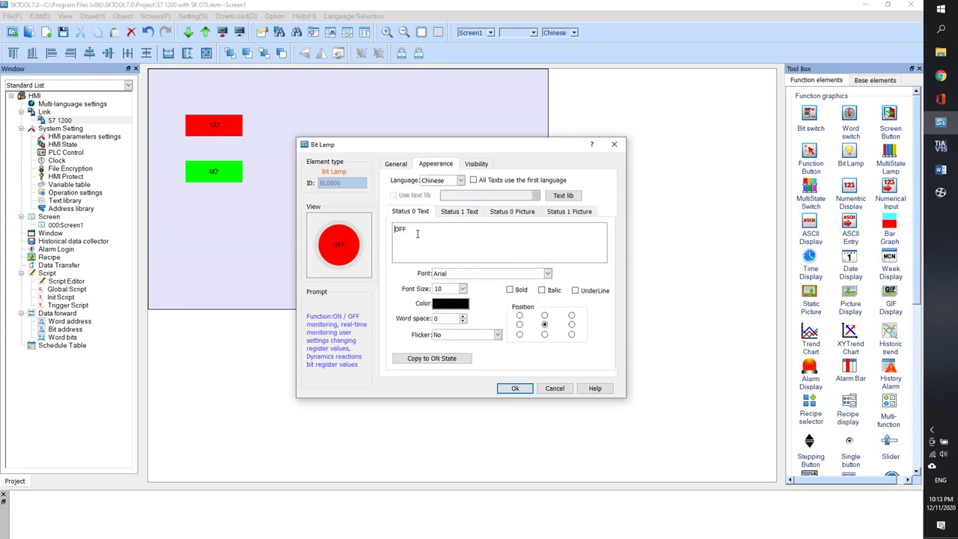
pyautogui.click(449, 212)
pyautogui.click(404, 212)
pyautogui.write('Tawt')
pyautogui.click(941, 170)
pyautogui.click(72, 365)
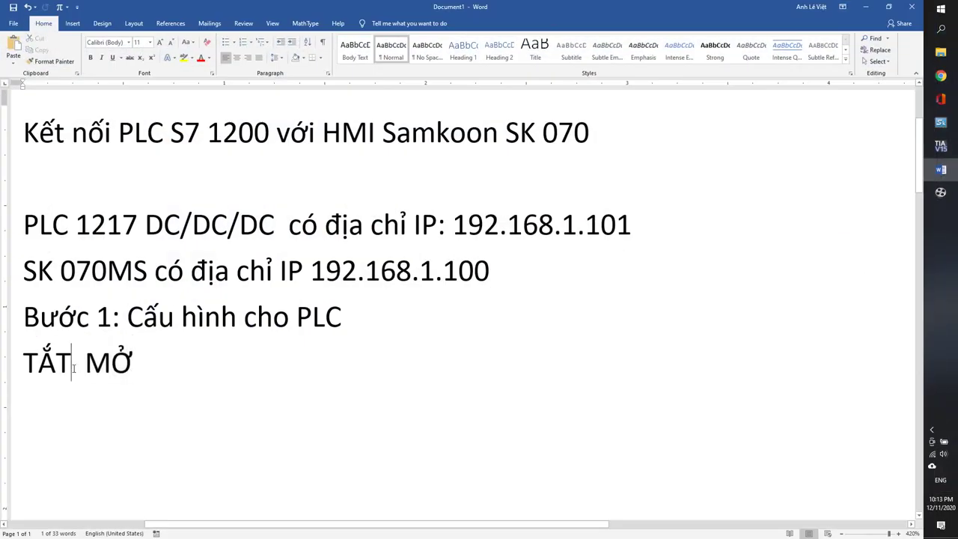
pyautogui.moveTo(72, 365); pyautogui.dragTo(24, 365)
pyautogui.hotkey('ctrl', 'c')
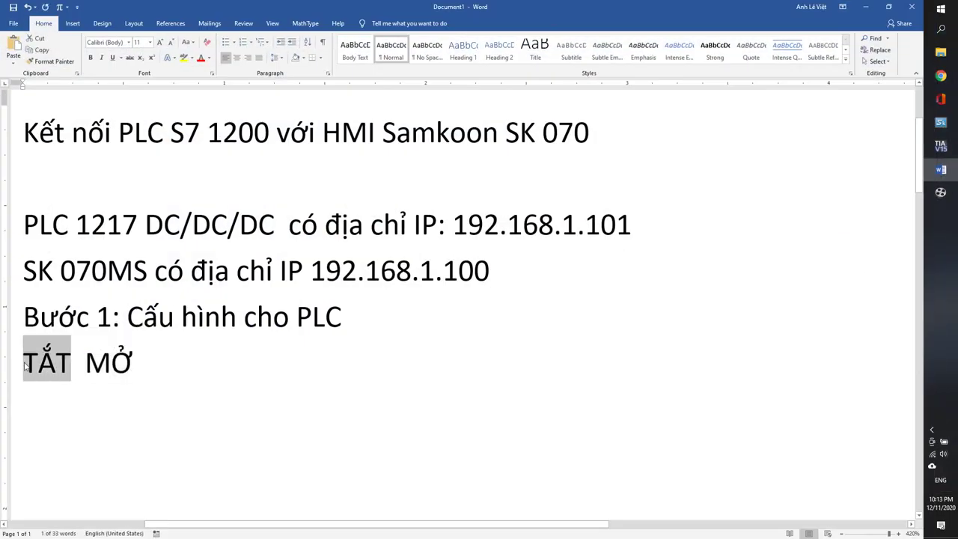
pyautogui.hotkey('alt', 'Tab')
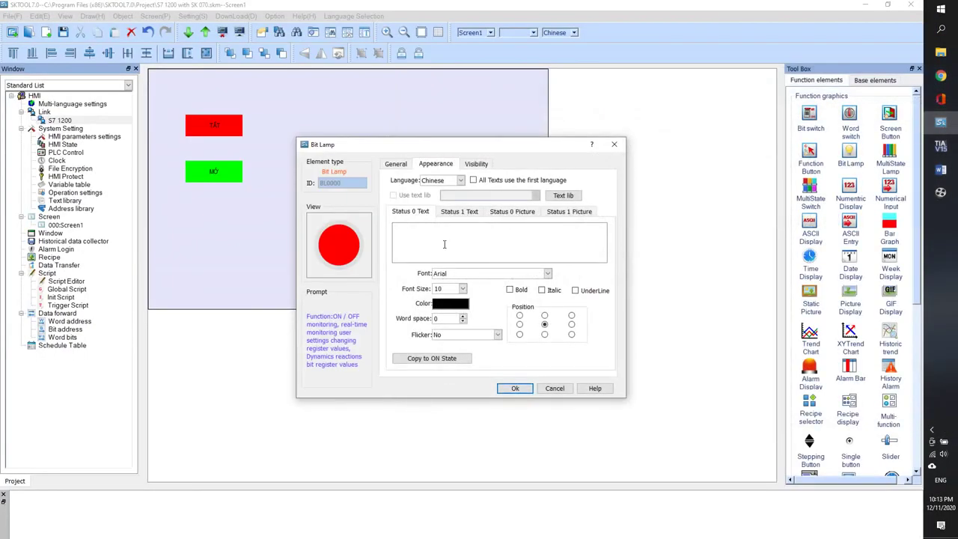
# - Paste TẮT as the lamp's Status 0 text and MỞ as Status 1 text, then confirm
pyautogui.click(444, 244)
pyautogui.hotkey('ctrl', 'v')
pyautogui.click(453, 211)
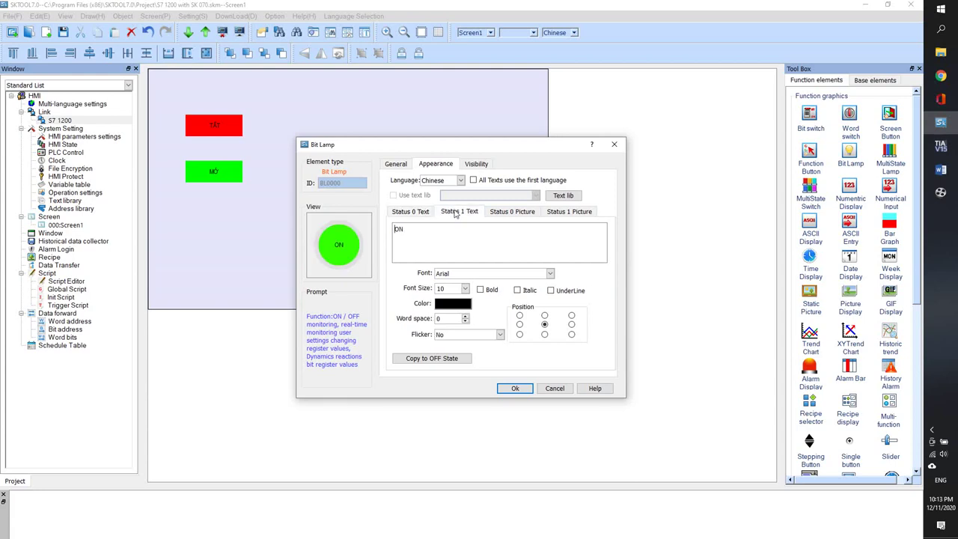
pyautogui.click(940, 170)
pyautogui.moveTo(142, 365); pyautogui.dragTo(85, 365)
pyautogui.hotkey('ctrl', 'c')
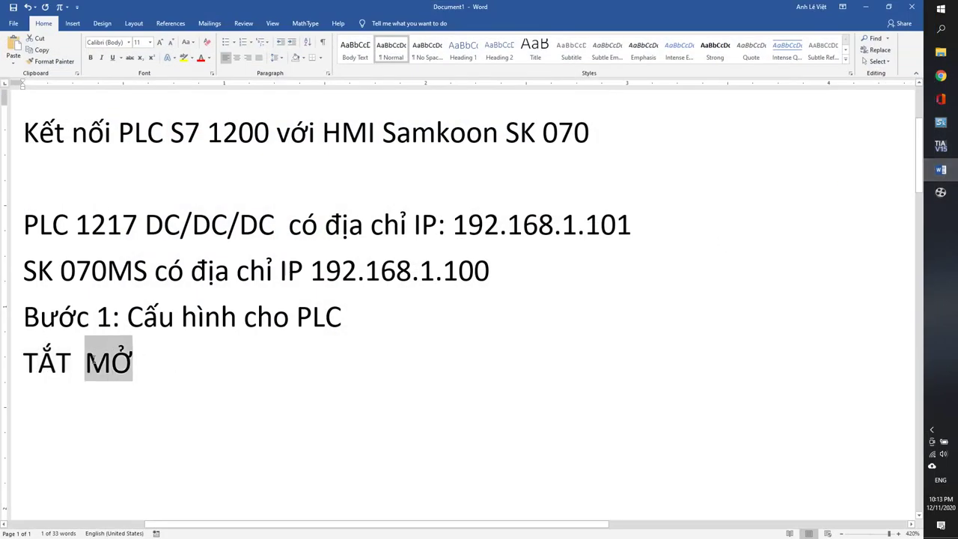
pyautogui.click(865, 7)
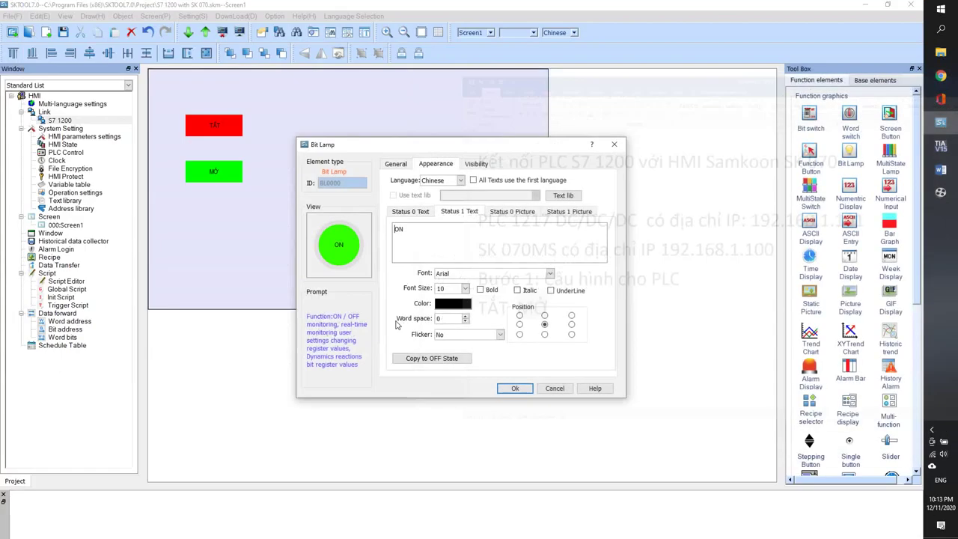
pyautogui.moveTo(410, 230); pyautogui.dragTo(387, 236)
pyautogui.hotkey('ctrl', 'v')
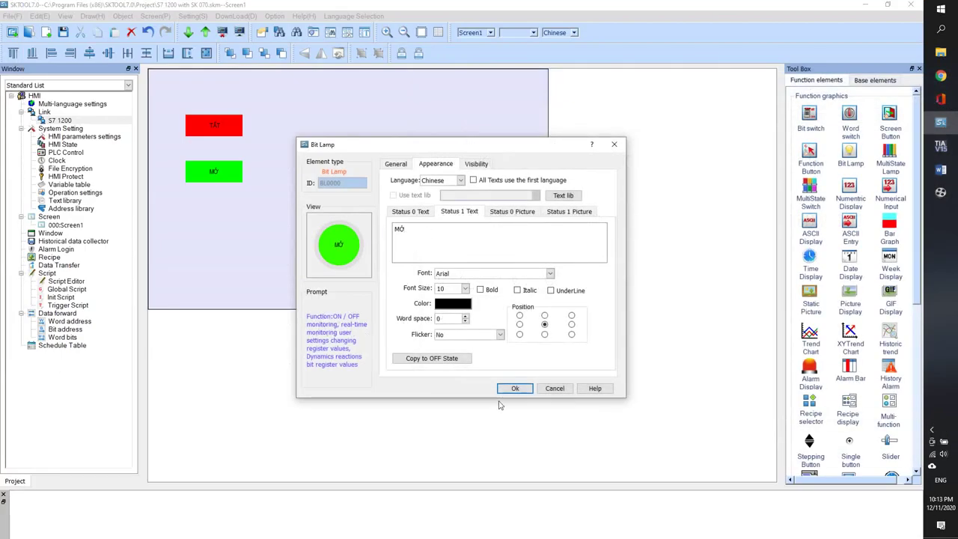
pyautogui.click(513, 389)
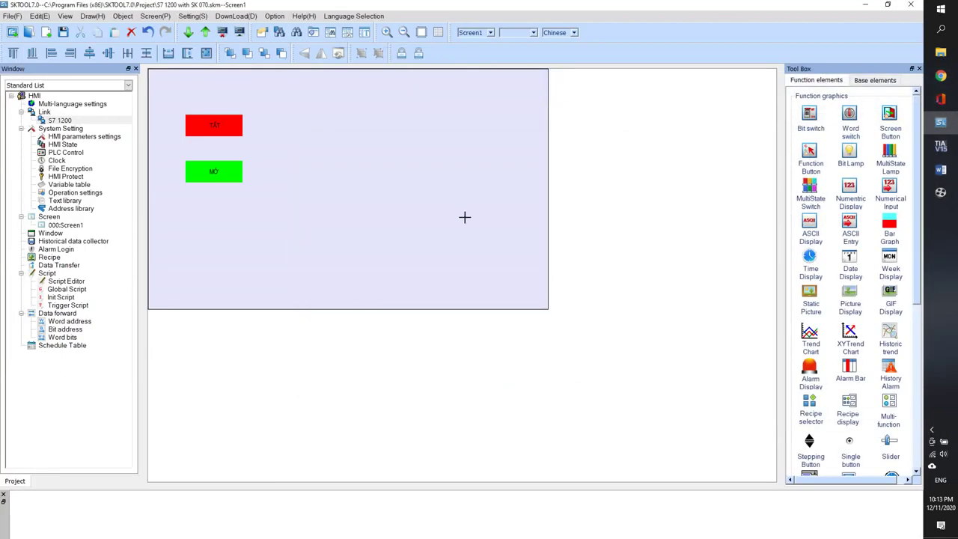
# - Draw and enlarge the bit lamp near Screen1's top centre, then compile and open Download
pyautogui.moveTo(413, 167)
pyautogui.mouseDown()
pyautogui.moveTo(448, 203)
pyautogui.moveTo(440, 140)
pyautogui.moveTo(421, 138)
pyautogui.moveTo(443, 167)
pyautogui.mouseUp()
pyautogui.click(413, 214)
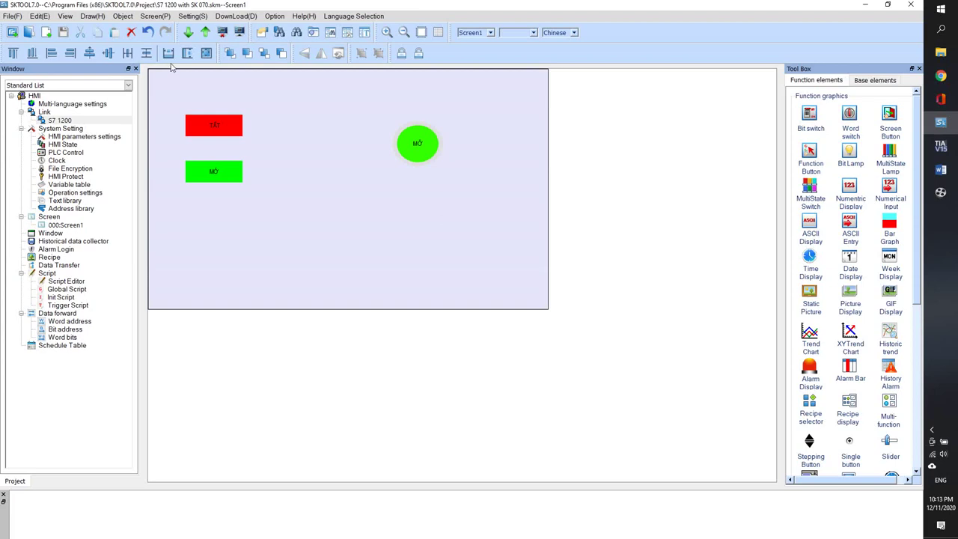
pyautogui.click(188, 33)
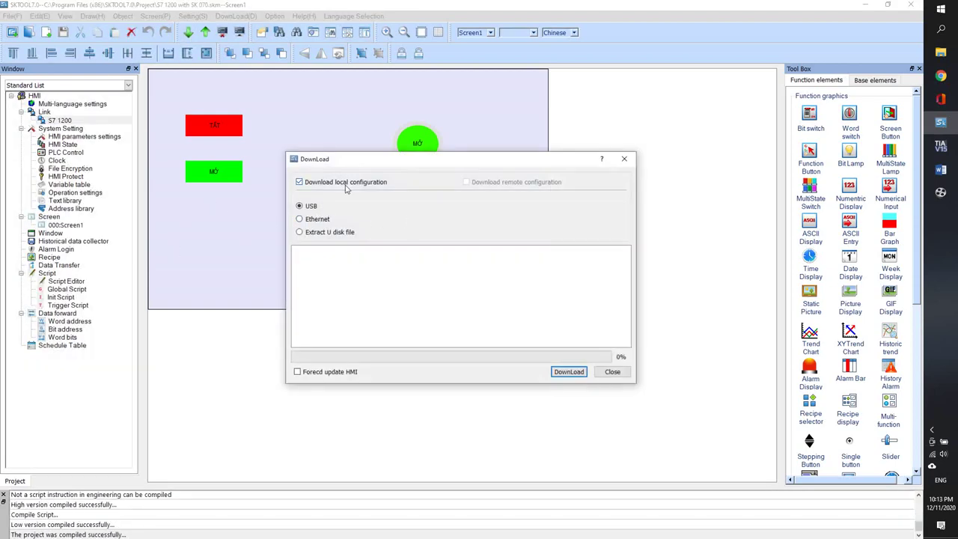
# - Set the SKTOOL download to Ethernet with IP 192.168… and port 12345
pyautogui.click(320, 220)
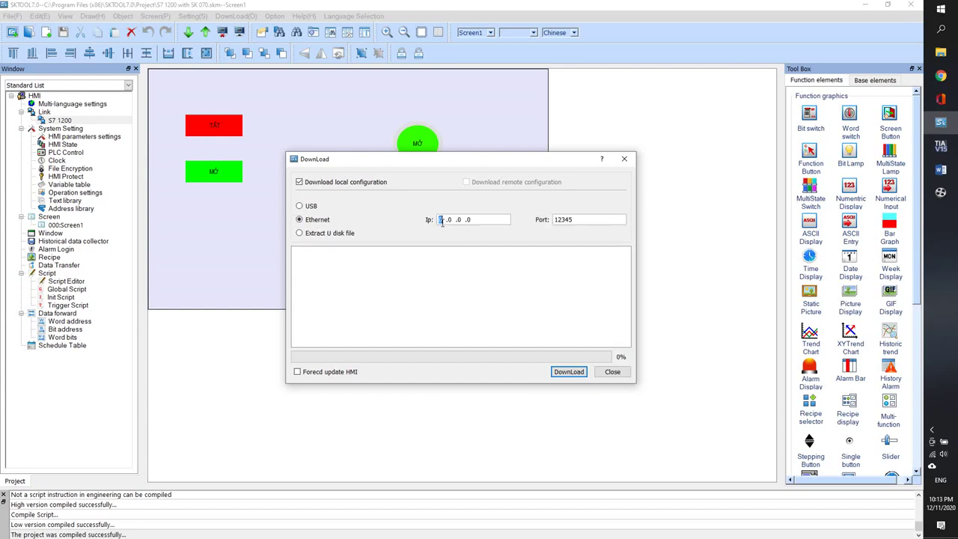
pyautogui.write('192.168.1 .1')
pyautogui.doubleClick(585, 219)
# - Download the project to the HMI, retrying until it reports Update Successful
pyautogui.click(568, 371)
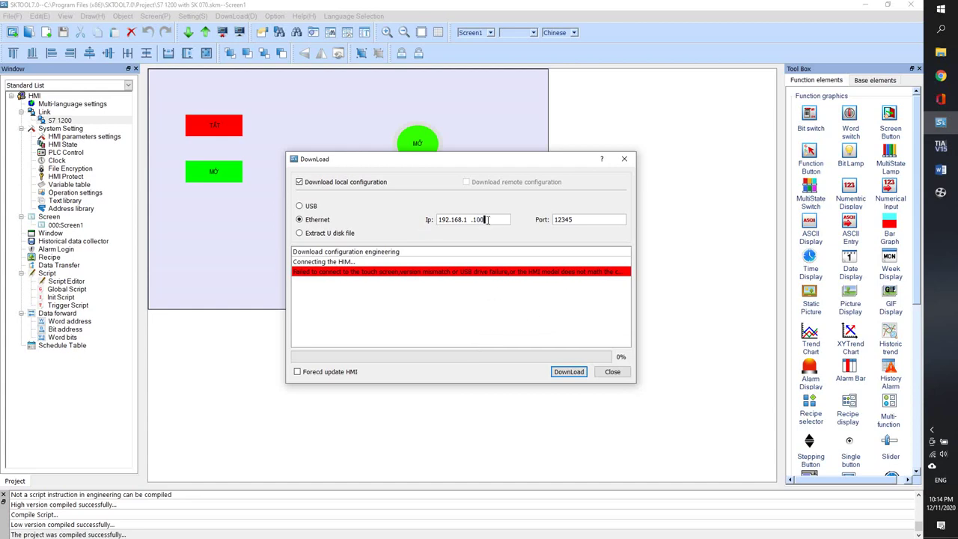
pyautogui.click(574, 378)
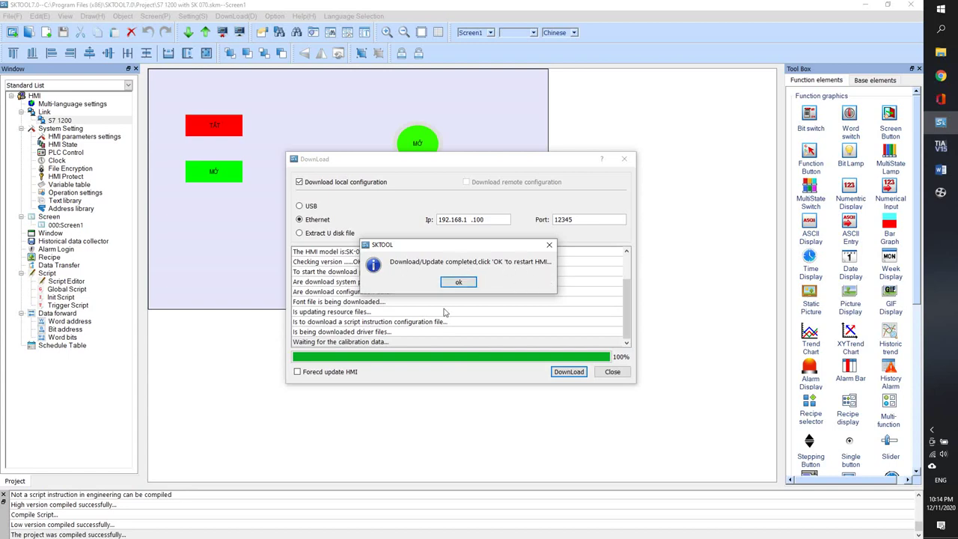
pyautogui.click(457, 282)
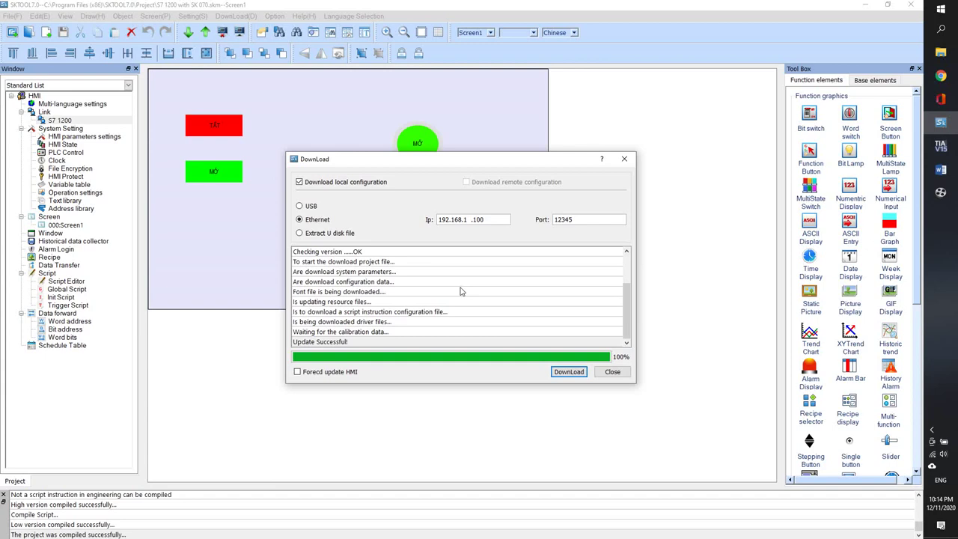
pyautogui.click(612, 372)
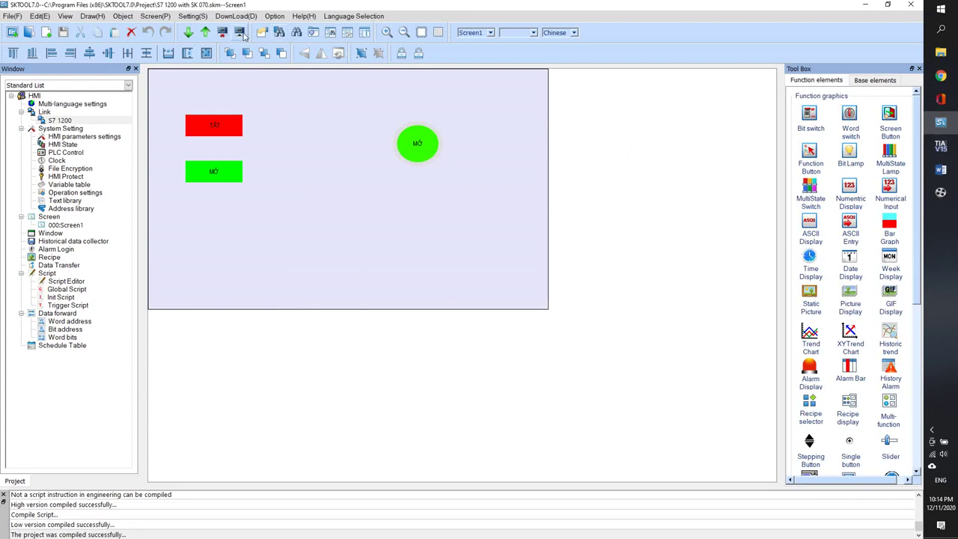
# - Check that the online simulation's S7 1200 link uses Ethernet Port 1
pyautogui.click(239, 33)
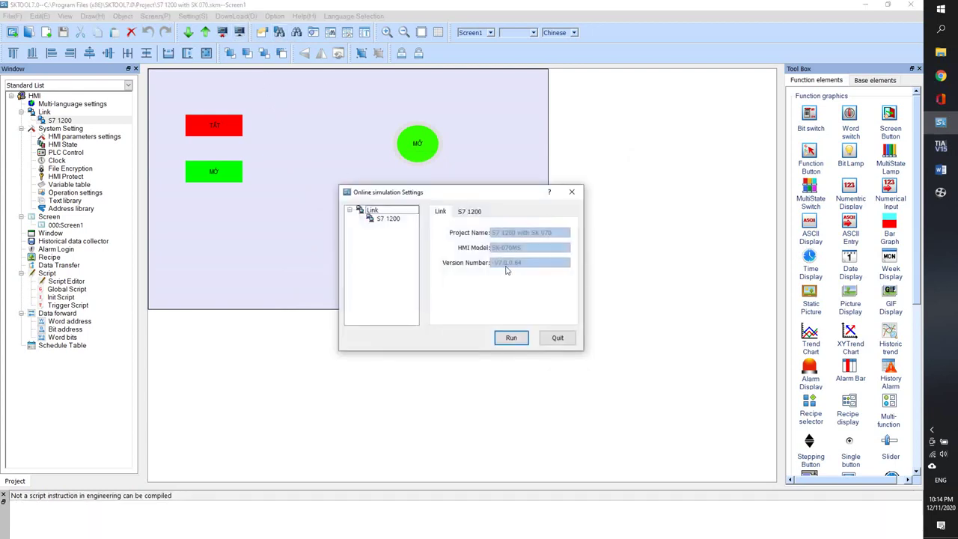
pyautogui.click(396, 221)
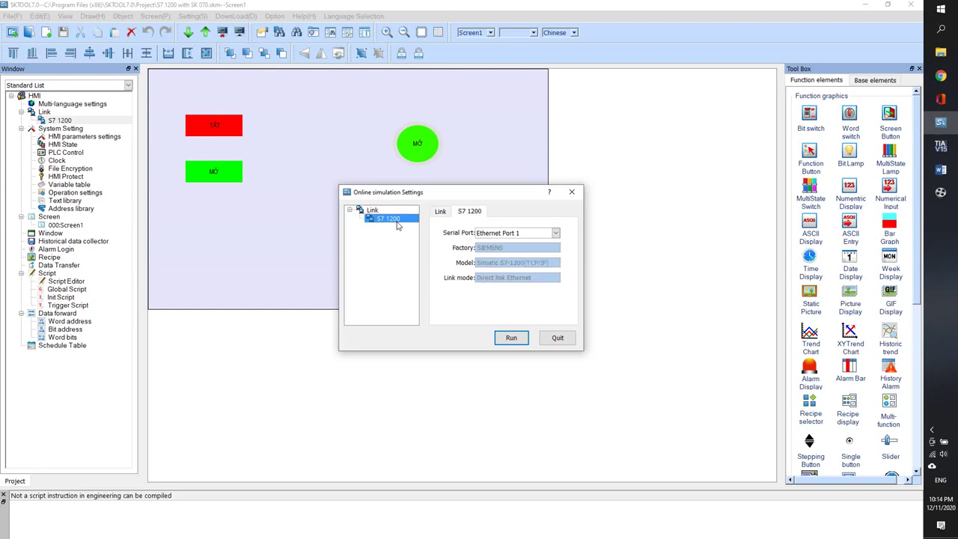
pyautogui.click(533, 238)
pyautogui.click(532, 238)
# - Run the online simulation and press MỞ to turn the lamp green, then return to TIA Portal
pyautogui.click(527, 337)
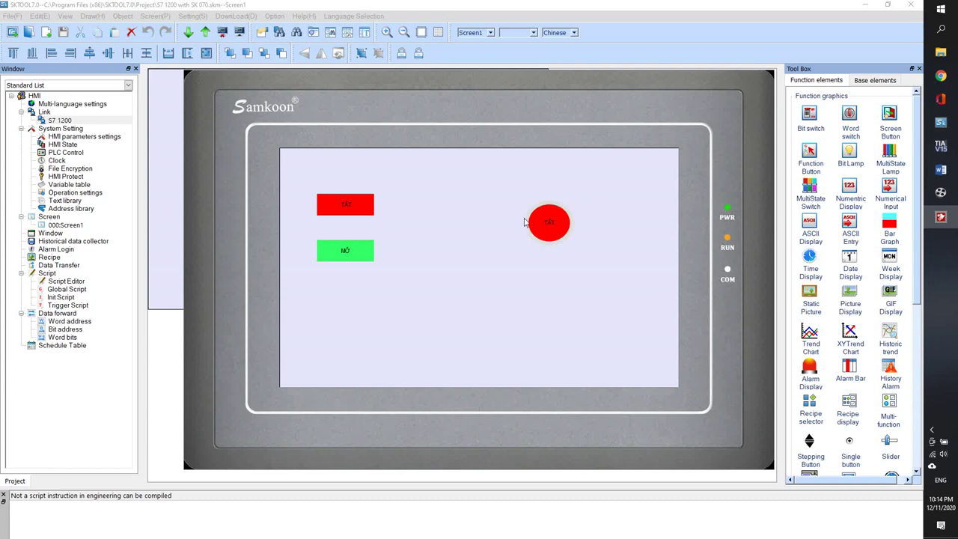
pyautogui.click(356, 257)
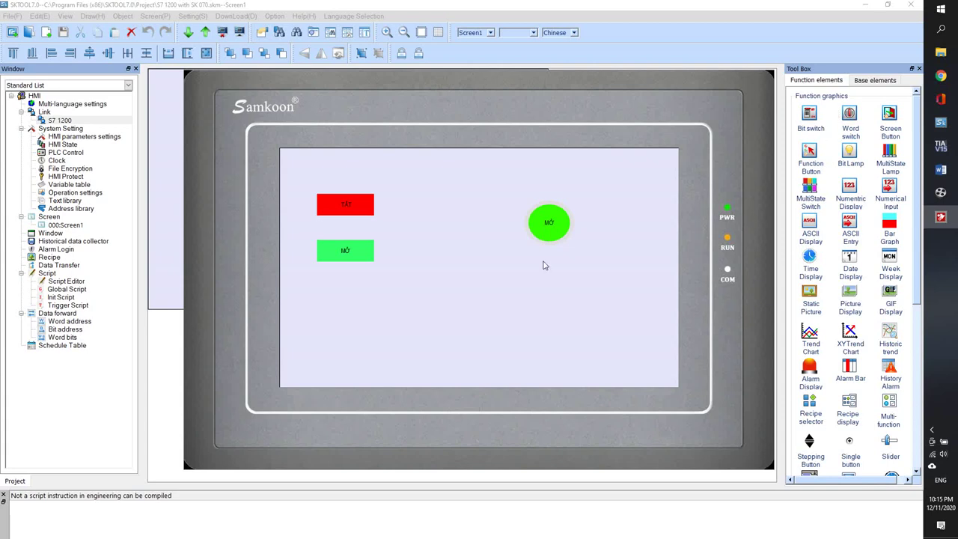
pyautogui.click(941, 144)
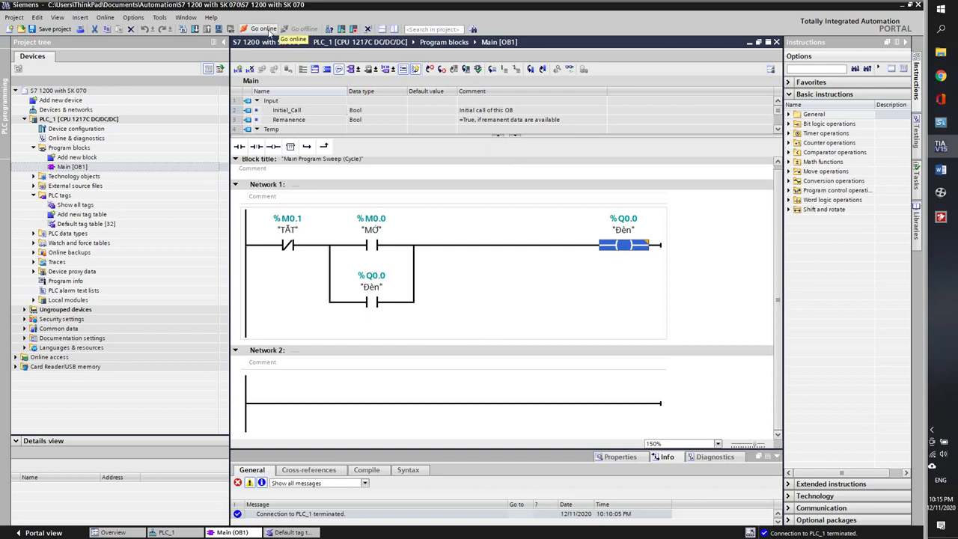
# - Go online to PLC_1 with live ladder monitoring and place the HMI simulator below the ladder
pyautogui.click(269, 29)
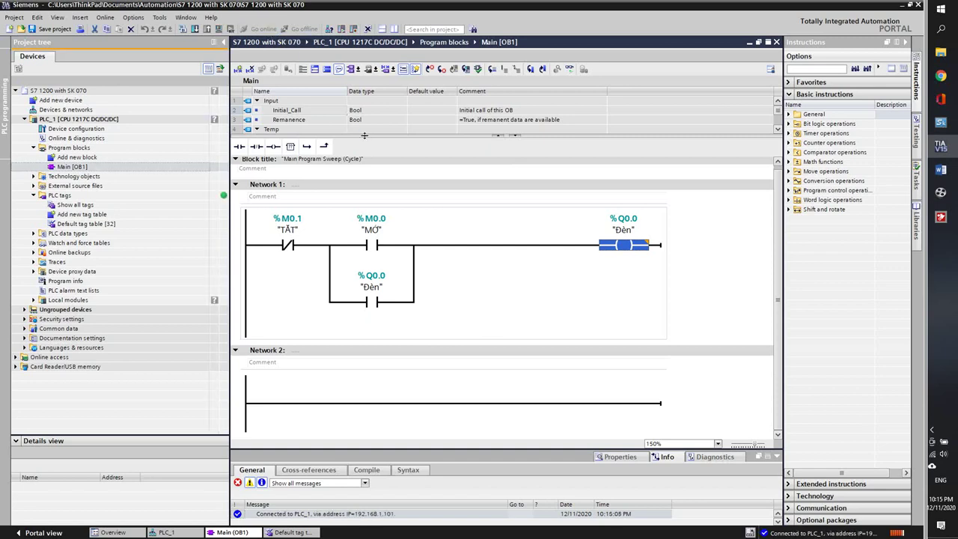
pyautogui.click(570, 70)
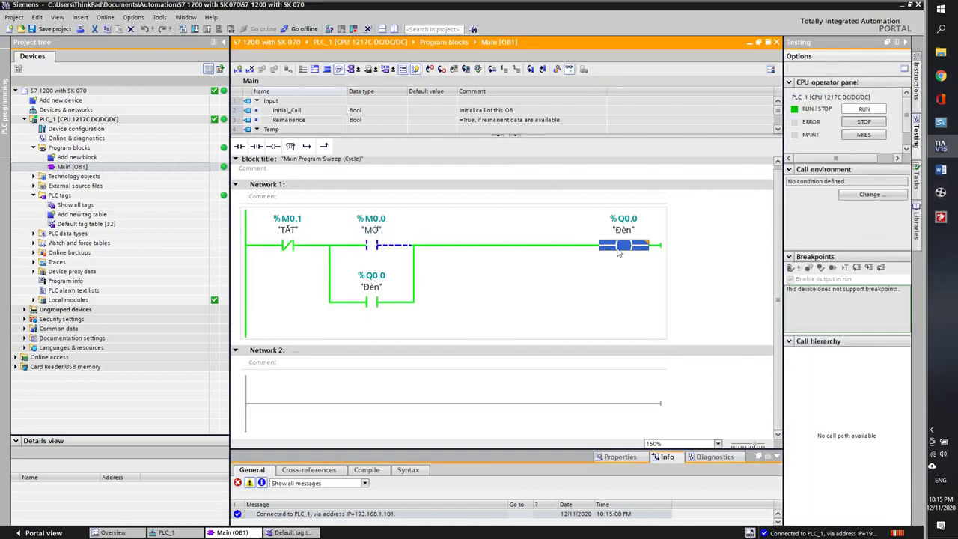
pyautogui.click(940, 217)
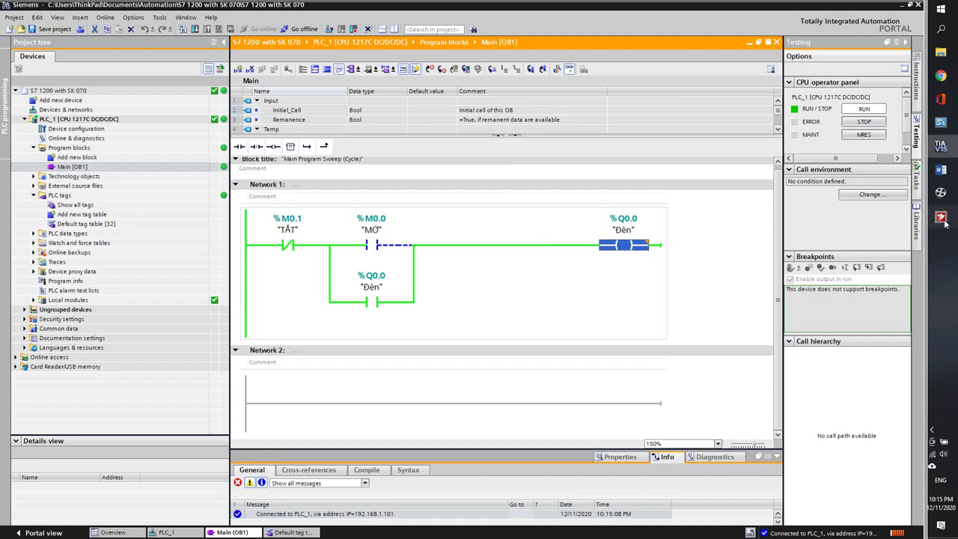
pyautogui.moveTo(557, 82); pyautogui.dragTo(572, 334)
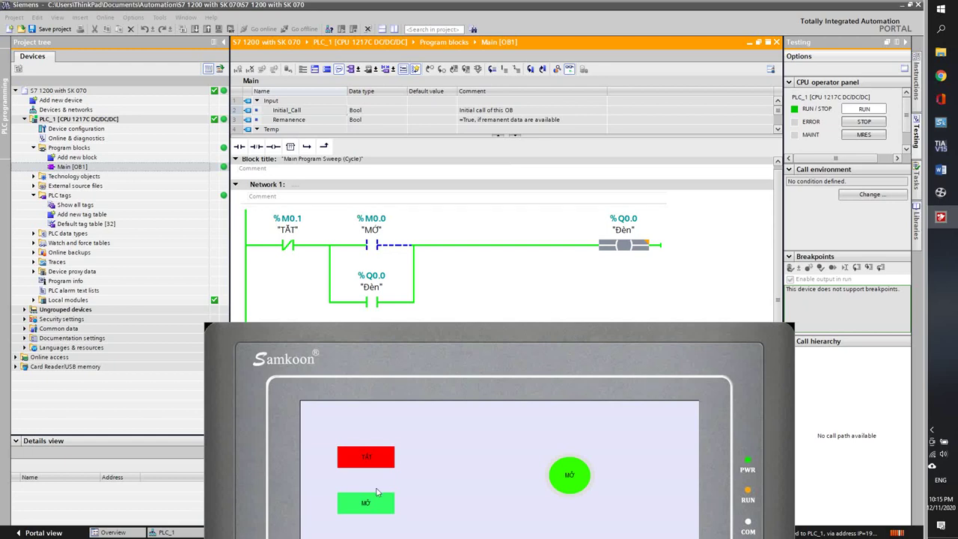
# - Press TẮT, MỞ, then TẮT on the simulator, leaving the lamp red
pyautogui.click(367, 459)
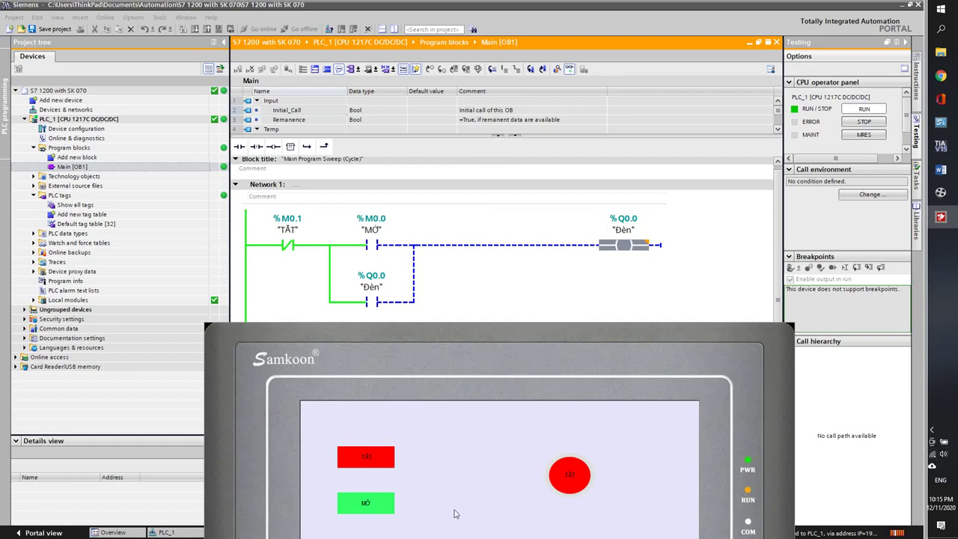
pyautogui.click(392, 509)
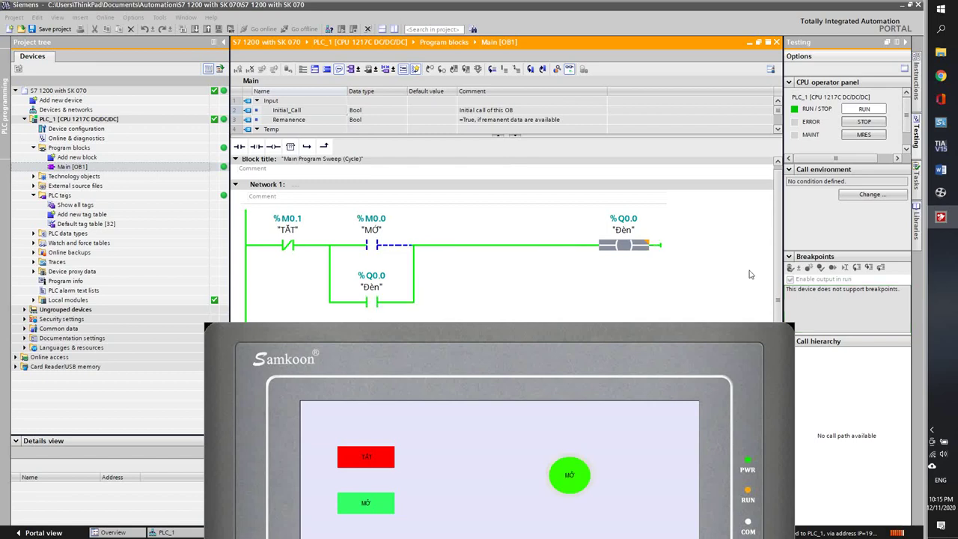
pyautogui.click(372, 455)
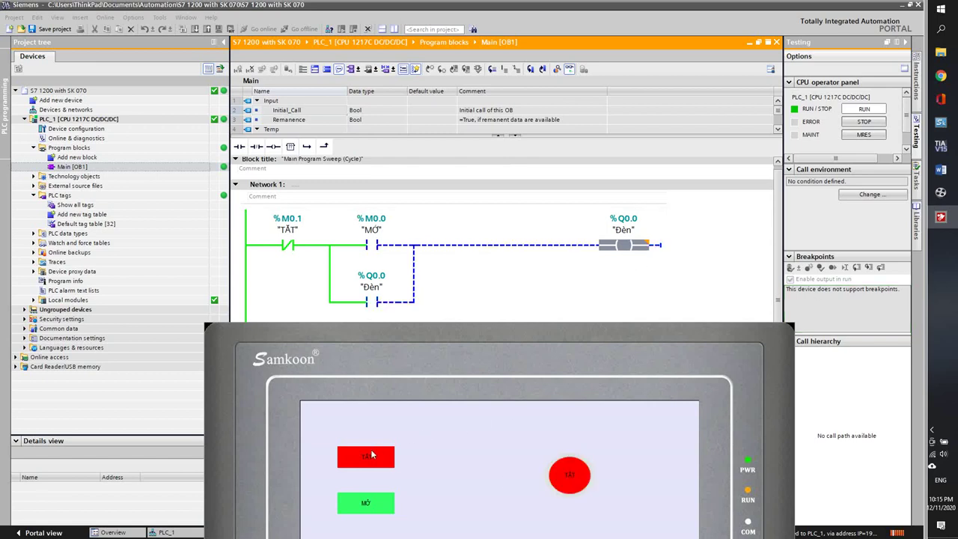
# - Reposition the HMI simulator window and return to SKTOOL's simulation settings
pyautogui.moveTo(438, 381); pyautogui.dragTo(409, 362)
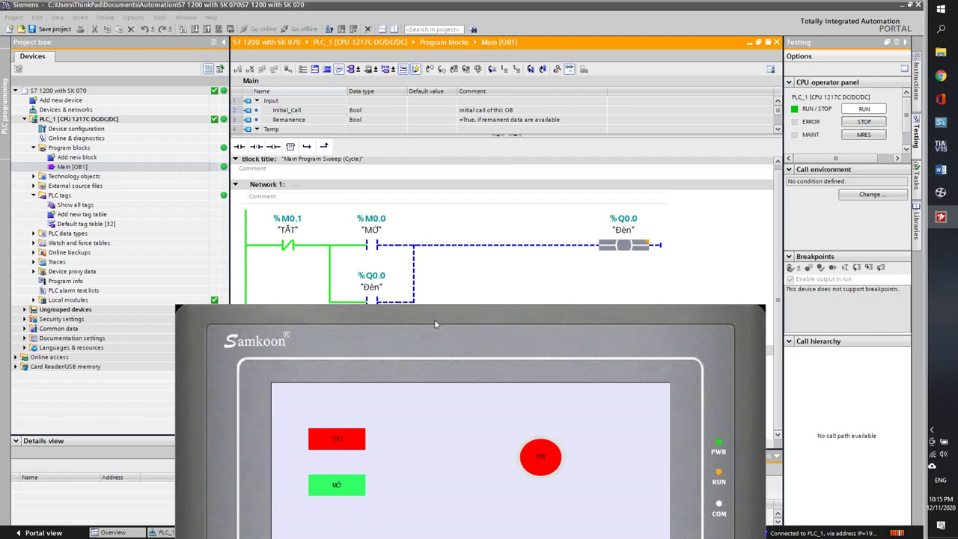
pyautogui.moveTo(445, 318); pyautogui.dragTo(465, 334)
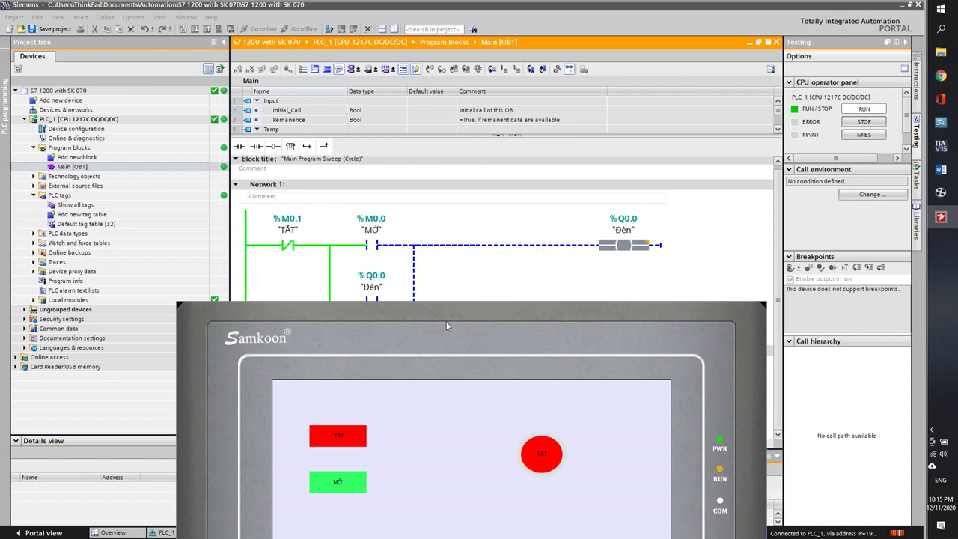
pyautogui.moveTo(446, 326); pyautogui.dragTo(449, 333)
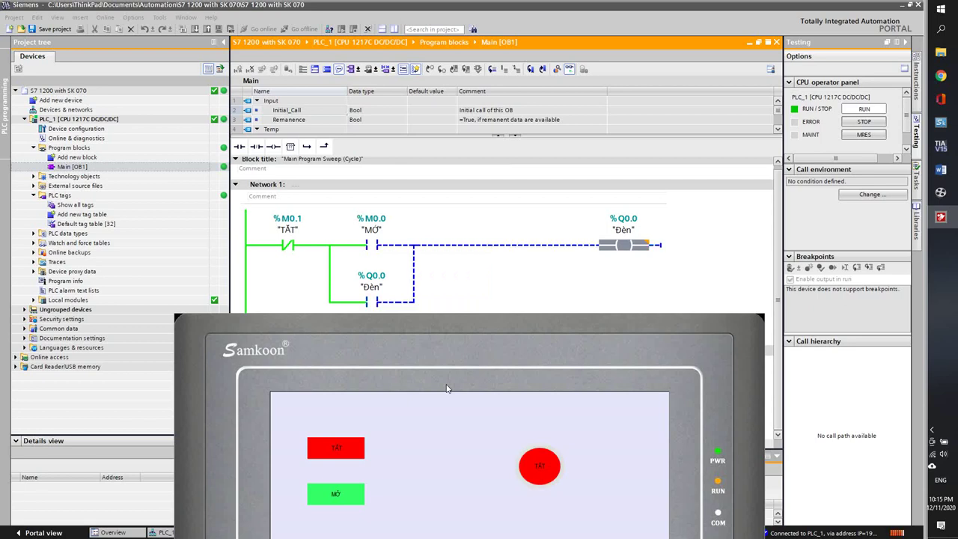
pyautogui.moveTo(447, 324); pyautogui.dragTo(518, 335)
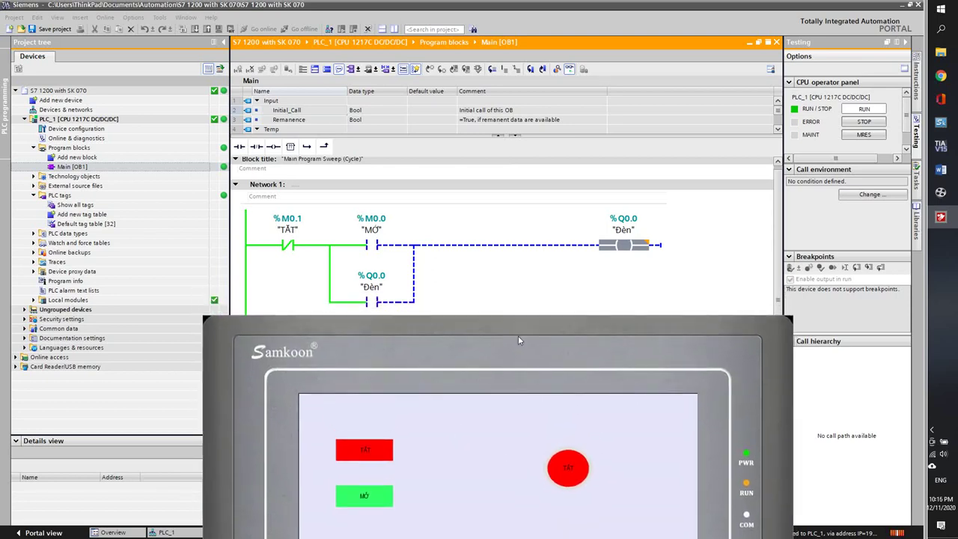
pyautogui.moveTo(459, 329); pyautogui.dragTo(424, 317)
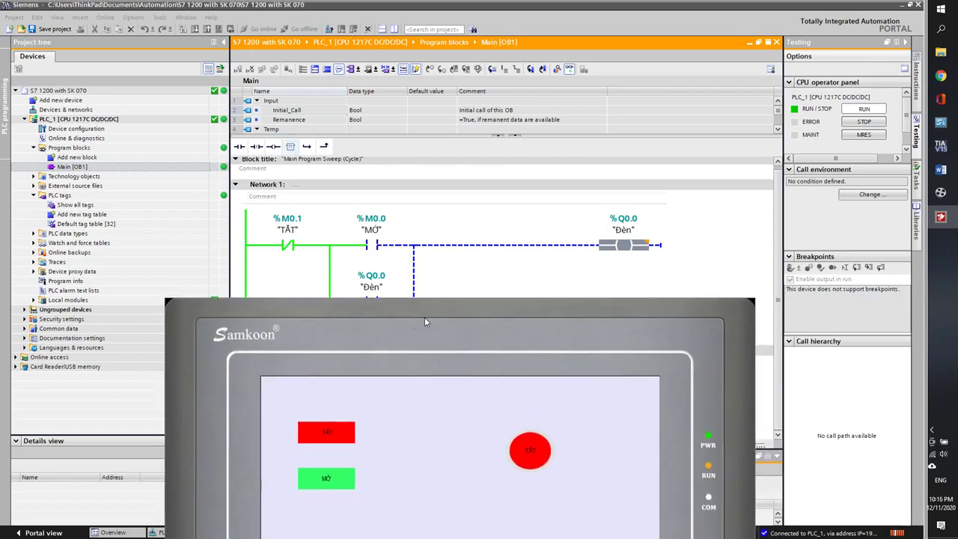
pyautogui.click(940, 122)
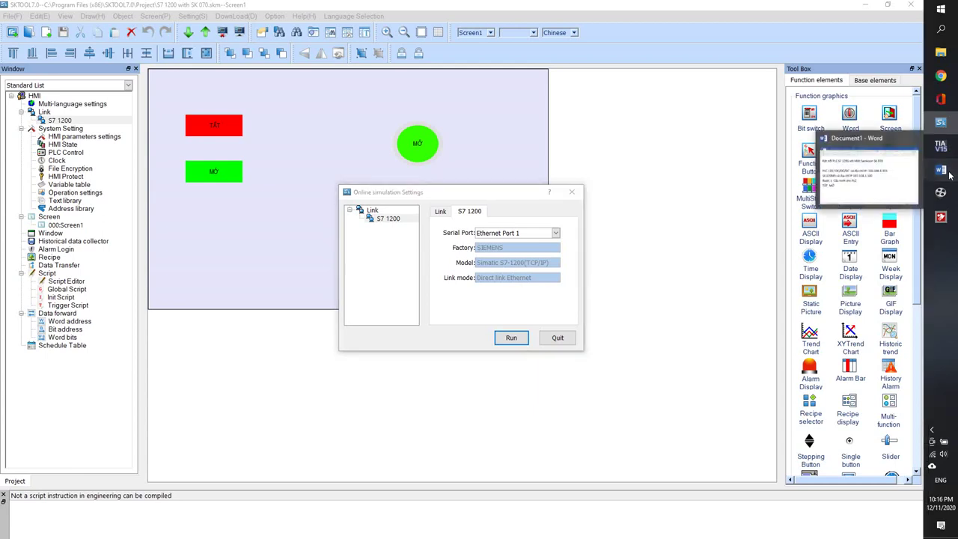
# - Replace the TẮT MỞ text under Bước 1 with the contact e-mail address
pyautogui.click(949, 175)
pyautogui.click(129, 365)
pyautogui.moveTo(129, 365); pyautogui.dragTo(24, 365)
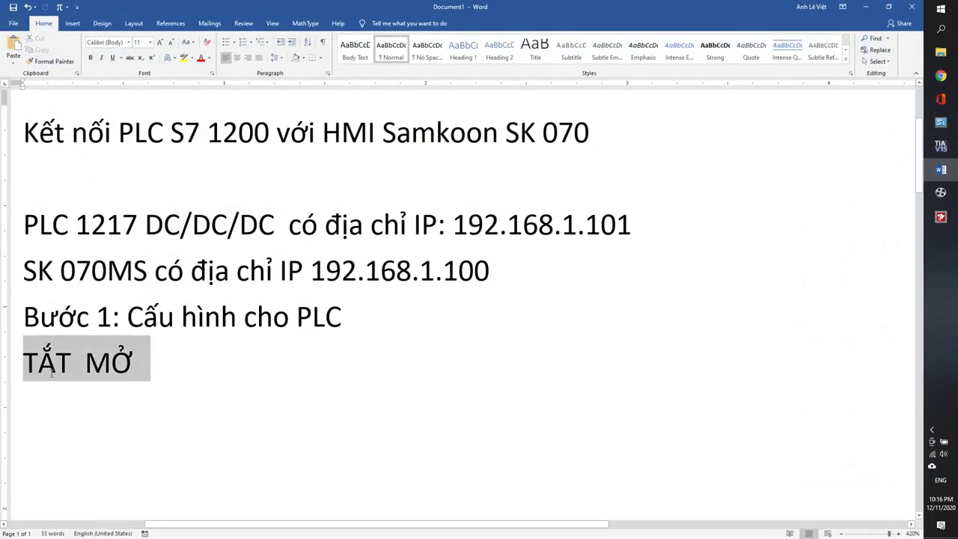
pyautogui.press('BackSpace')
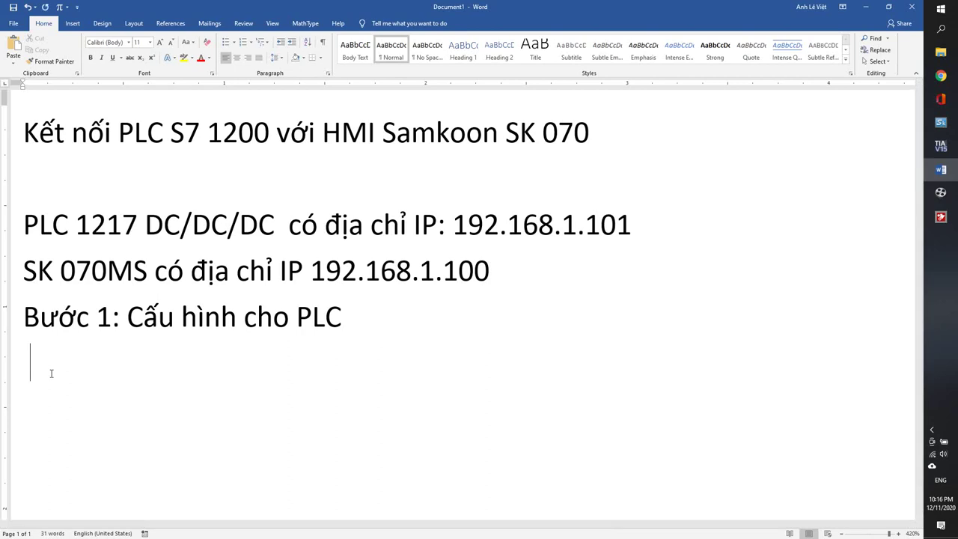
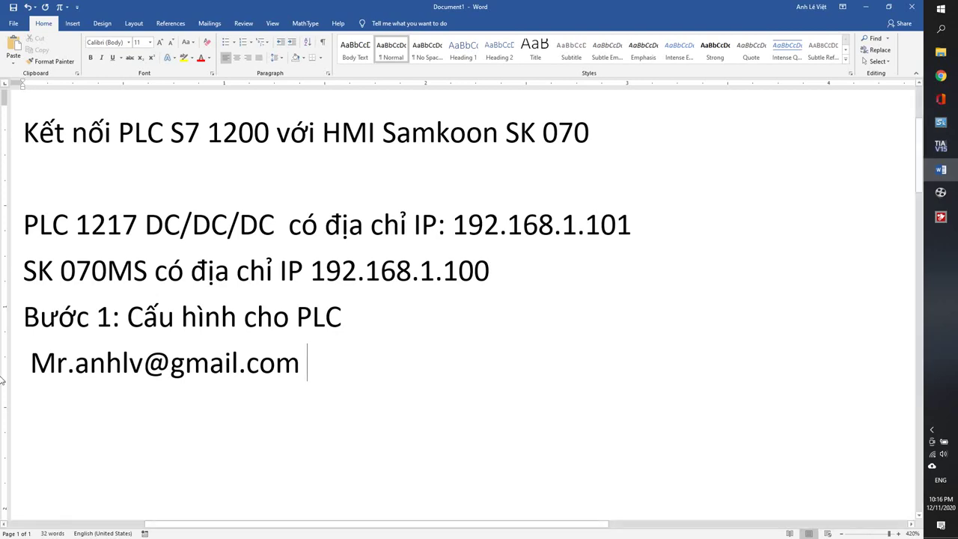
# - Colour the whole e-mail line red with Font Color
pyautogui.keyDown('ctrl'); pyautogui.scroll(4, 92, 378); pyautogui.keyUp('ctrl')
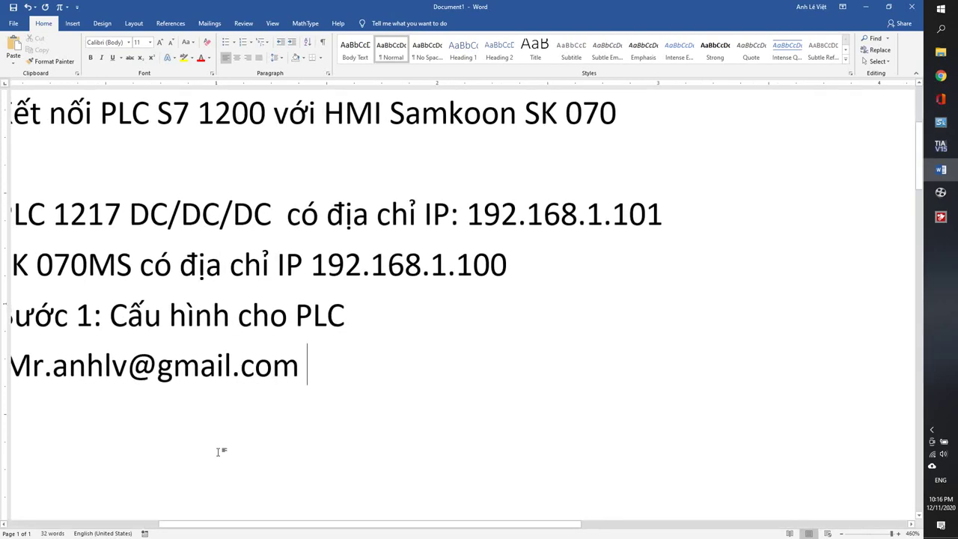
pyautogui.moveTo(197, 523); pyautogui.dragTo(155, 523)
pyautogui.moveTo(111, 366); pyautogui.dragTo(455, 377)
pyautogui.keyDown('ctrl'); pyautogui.scroll(2, 309, 372); pyautogui.keyUp('ctrl')
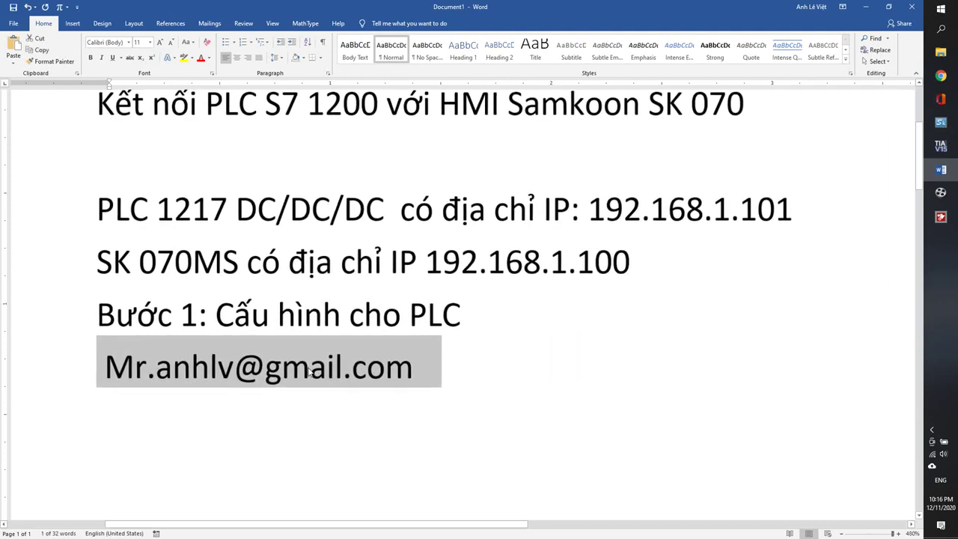
pyautogui.click(200, 57)
pyautogui.click(309, 371)
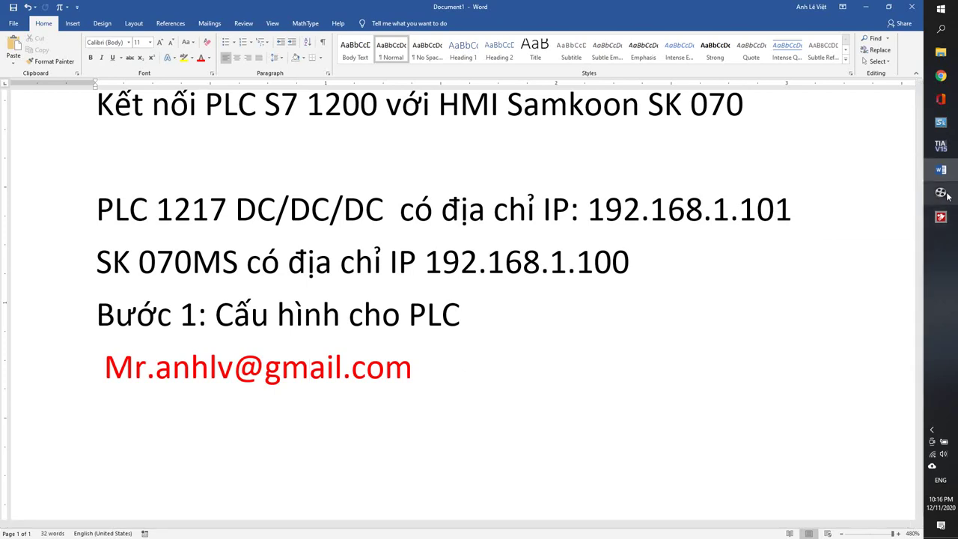
pyautogui.moveTo(942, 192)
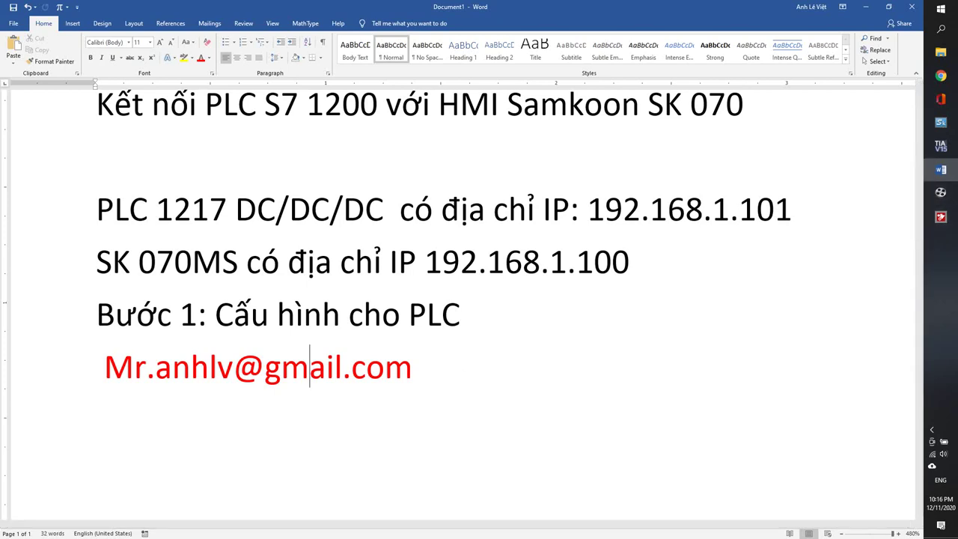